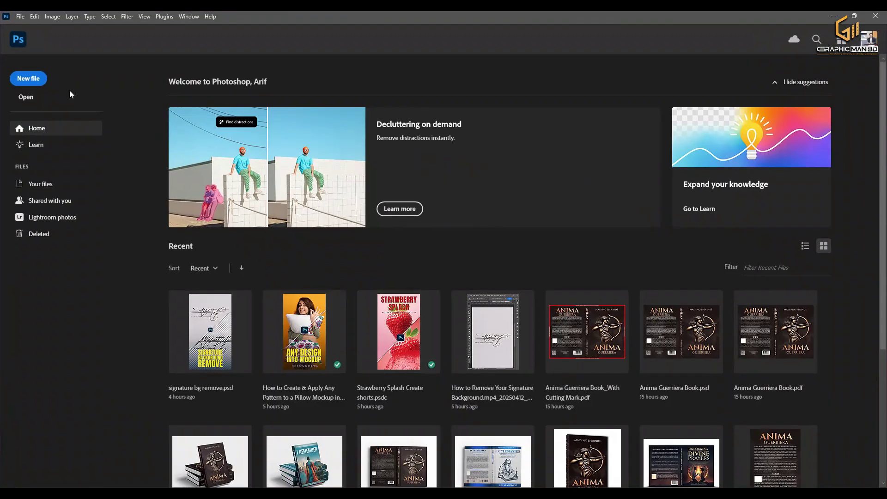
# - Create a new 1080 x 1080 px RGB document at 300 pixels/inch with a white background
pyautogui.click(30, 79)
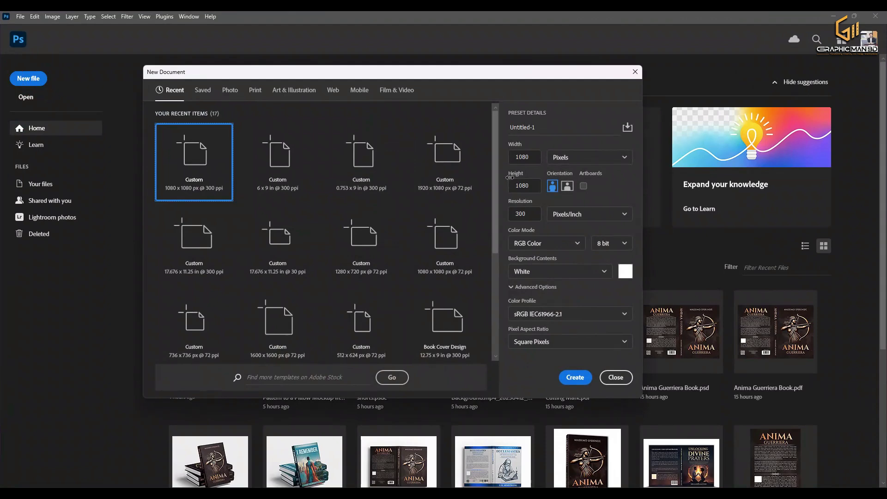
pyautogui.click(525, 214)
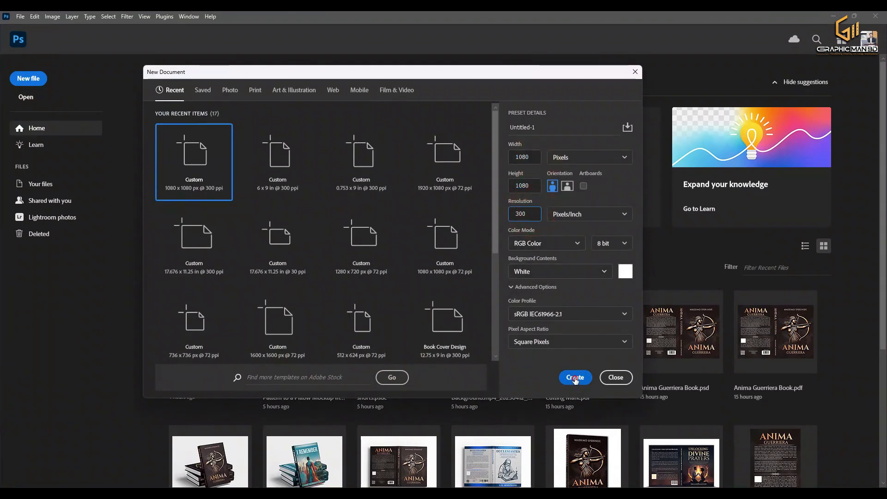
pyautogui.click(576, 378)
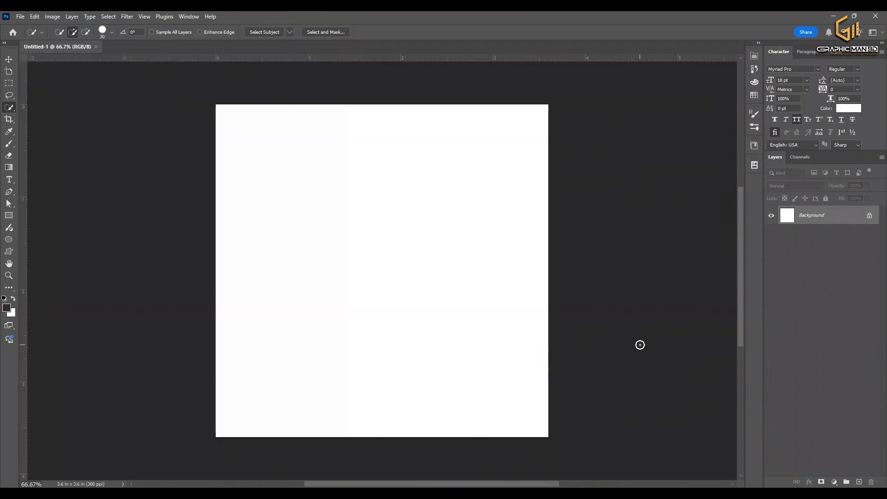
# - Place the smartphone mock-up image as an embedded object and move it toward the right edge of the canvas
pyautogui.click(20, 16)
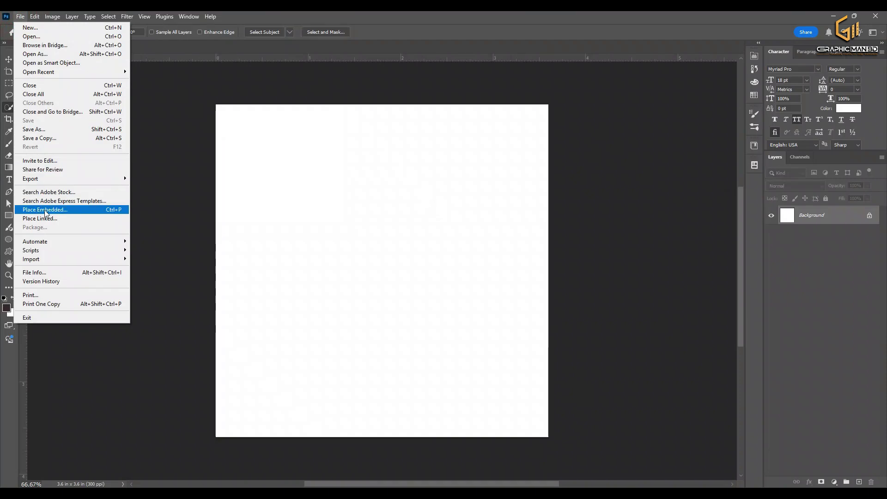
pyautogui.click(60, 210)
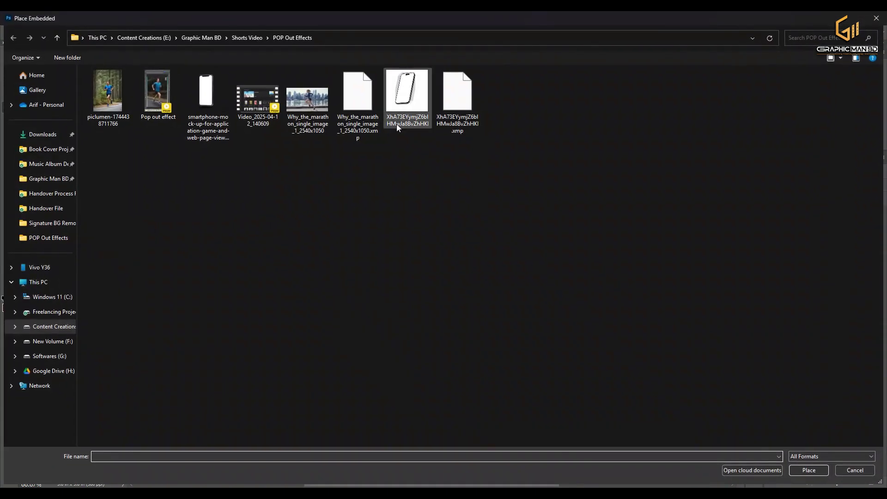
pyautogui.doubleClick(199, 93)
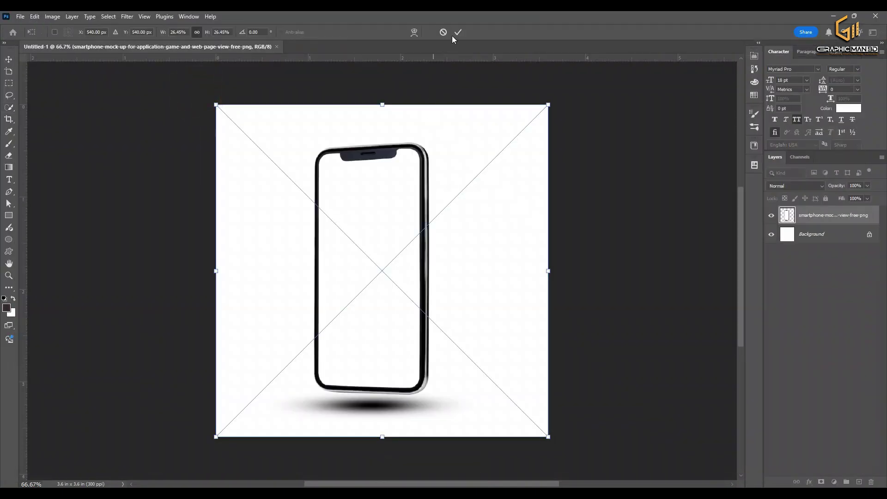
pyautogui.click(457, 33)
pyautogui.press('v')
pyautogui.moveTo(372, 221); pyautogui.dragTo(453, 210)
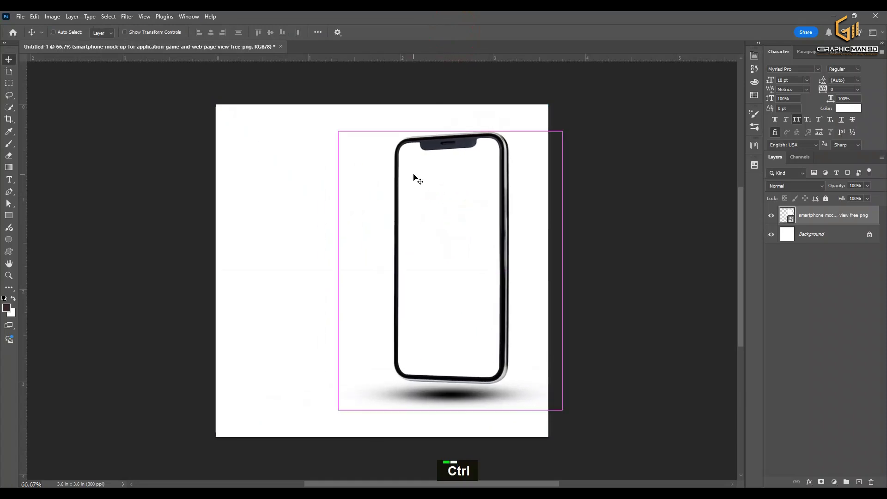
# - Choose the Why_the_marathon_single_image_1_2540x1050 picture for embedded placement and open it in Camera Raw
pyautogui.click(19, 17)
pyautogui.click(59, 209)
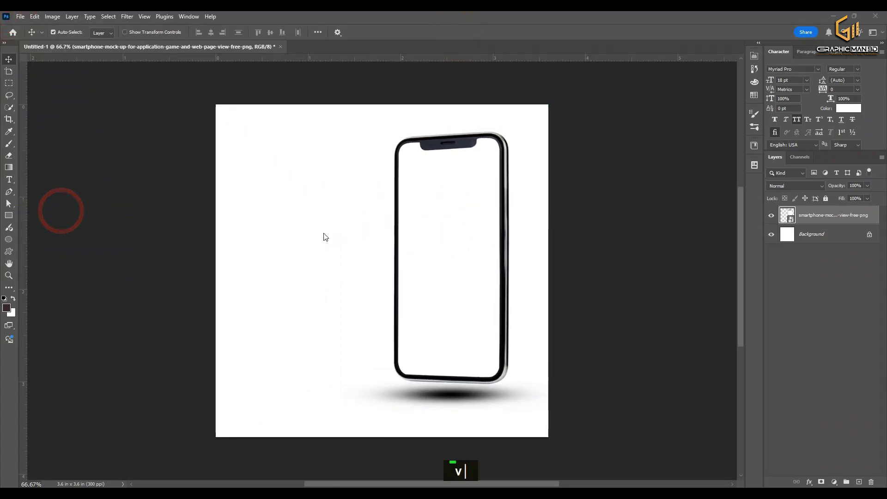
pyautogui.doubleClick(318, 121)
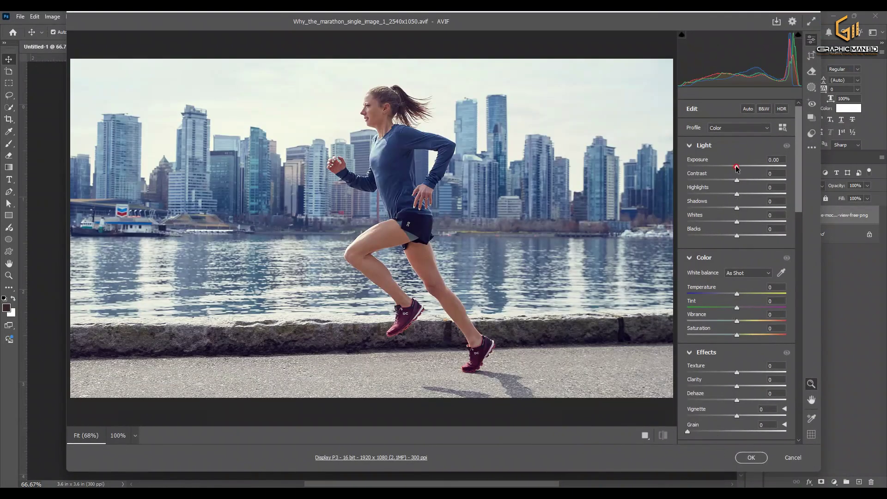
# - Set the runner photo's Exposure to +0.30, Contrast +37, Highlights +9, Shadows +11, Whites +10, Texture +7 and Clarity +16
pyautogui.moveTo(737, 167); pyautogui.dragTo(740, 166)
pyautogui.click(749, 180)
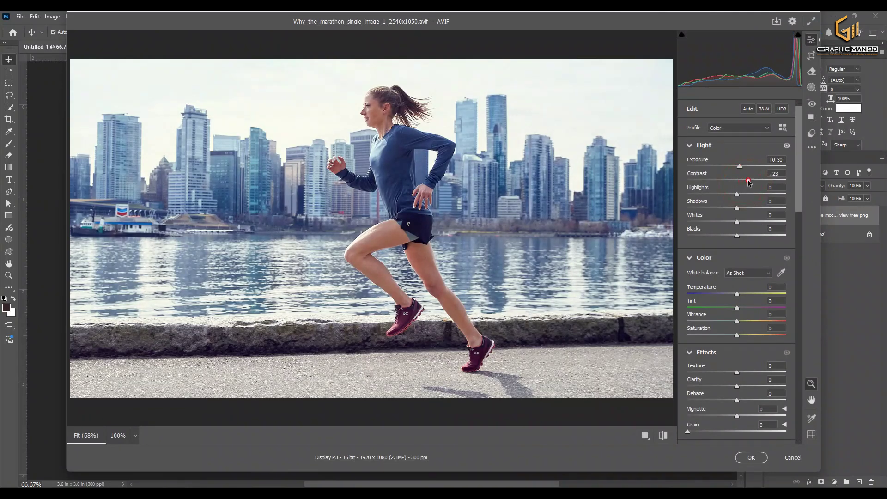
pyautogui.click(755, 180)
pyautogui.click(742, 195)
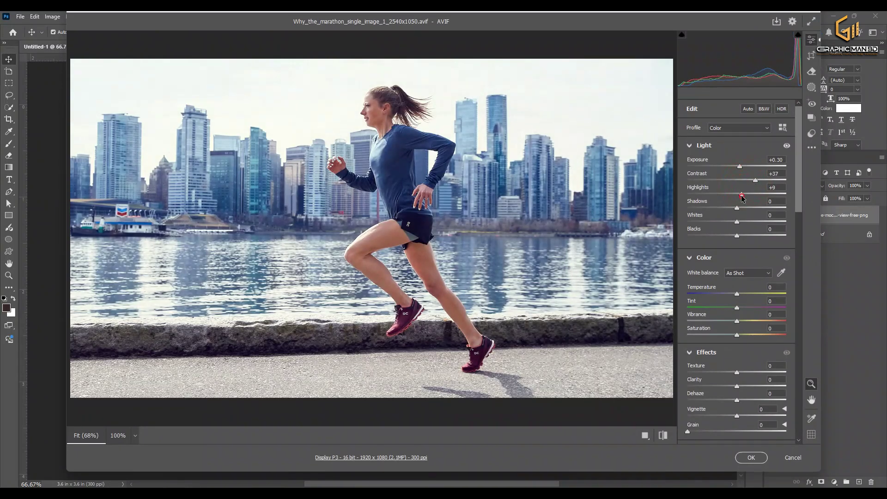
pyautogui.moveTo(741, 209); pyautogui.dragTo(742, 209)
pyautogui.click(742, 222)
pyautogui.scroll(-3, 742, 240)
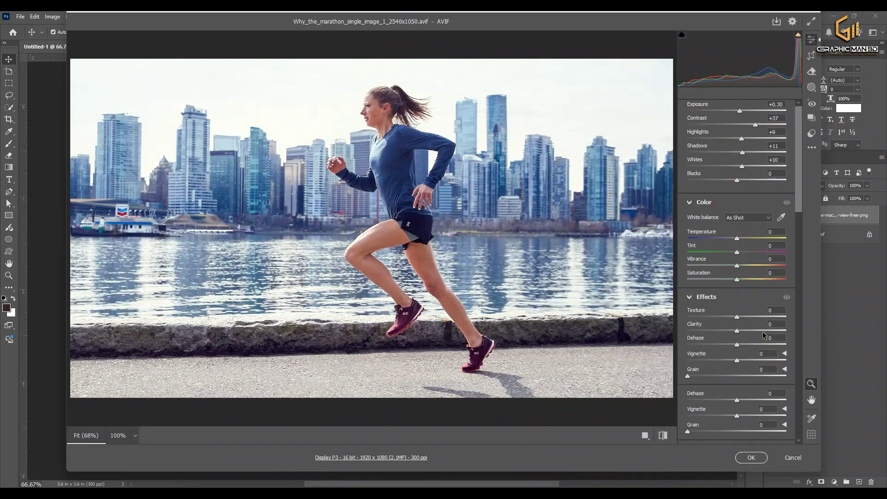
pyautogui.moveTo(739, 280); pyautogui.dragTo(748, 277)
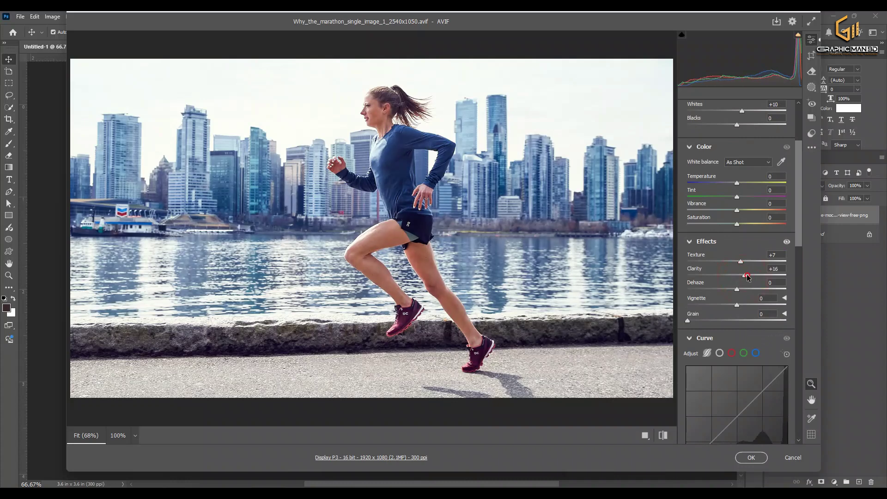
# - Shift the Color Mixer hue of Oranges to +6 and Aquas to +15, and accept the raw edits
pyautogui.scroll(-2, 746, 282)
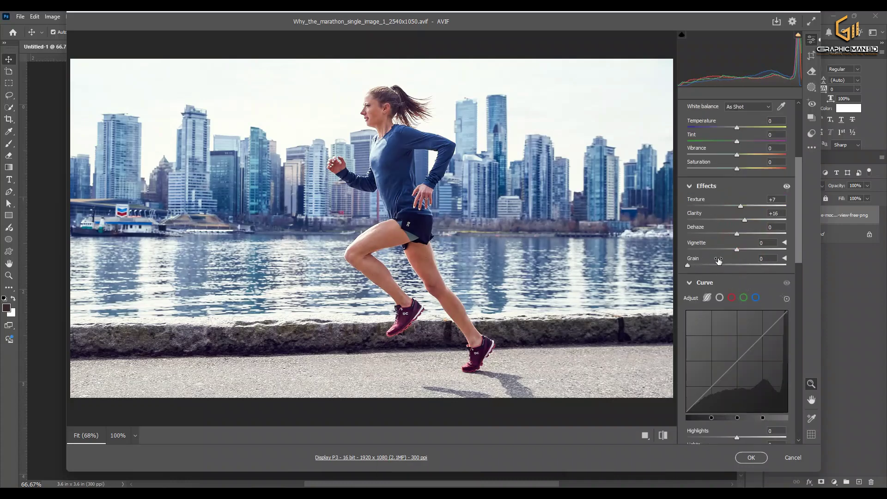
pyautogui.scroll(-6, 719, 261)
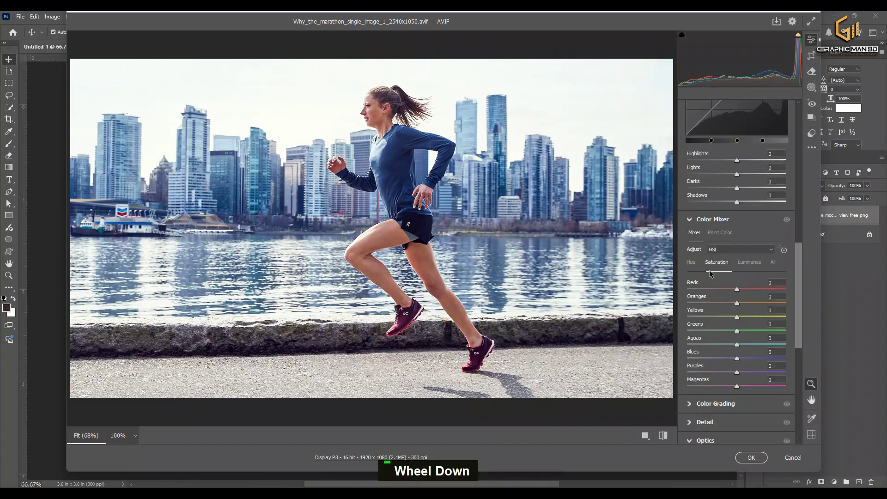
pyautogui.click(692, 263)
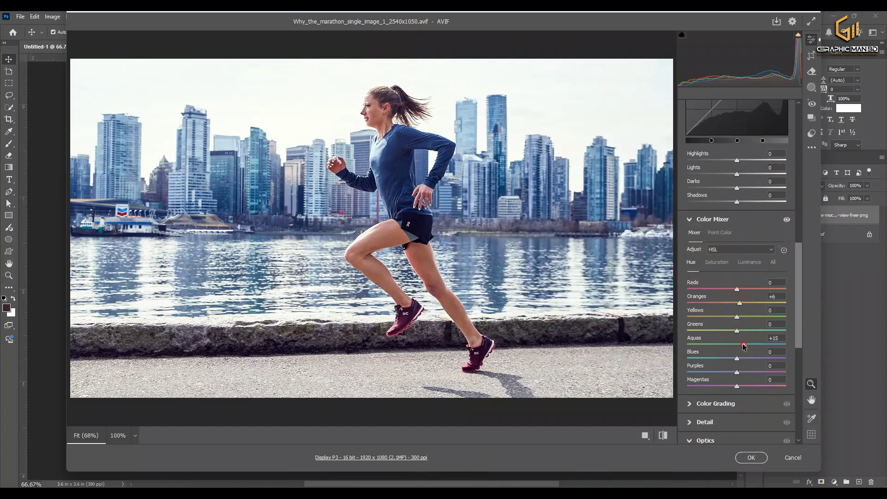
pyautogui.click(720, 263)
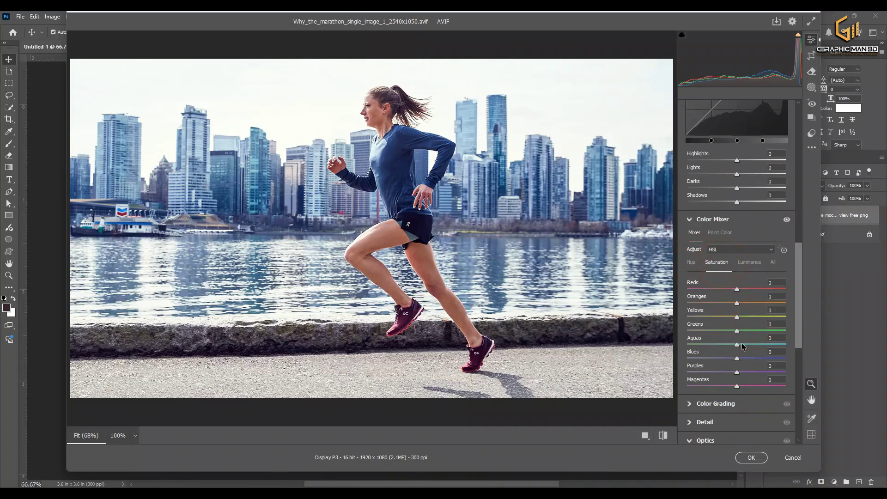
pyautogui.click(752, 457)
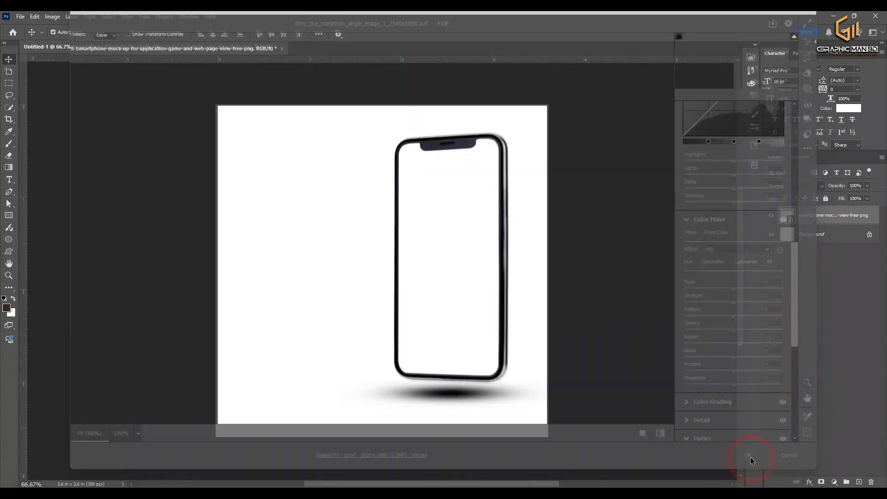
# - Scale the placed runner photo up so it covers most of the phone's height, and commit the placement
pyautogui.moveTo(375, 177); pyautogui.dragTo(382, 137)
pyautogui.moveTo(386, 363); pyautogui.dragTo(380, 386)
pyautogui.click(457, 32)
# - Reduce the runner photo's opacity to 63%, align the runner over the phone's left edge, and restore the opacity to 100%
pyautogui.moveTo(837, 186); pyautogui.dragTo(821, 185)
pyautogui.moveTo(459, 256); pyautogui.dragTo(424, 255)
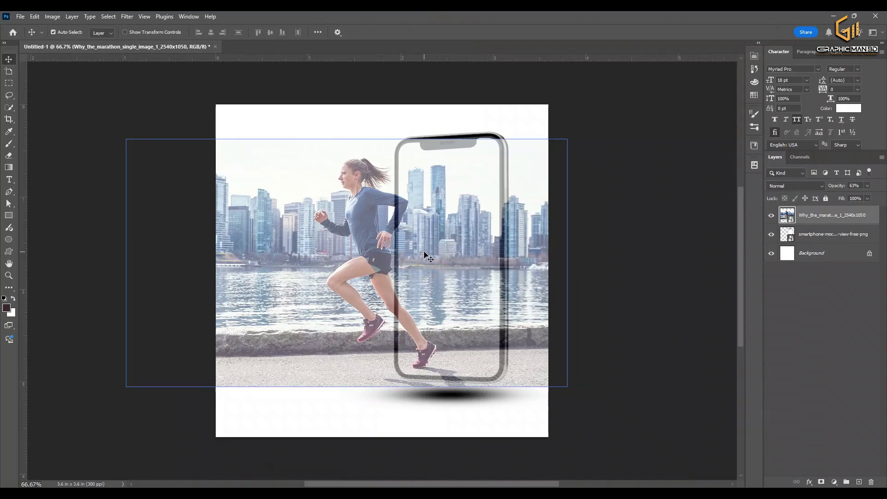
pyautogui.press('Return')
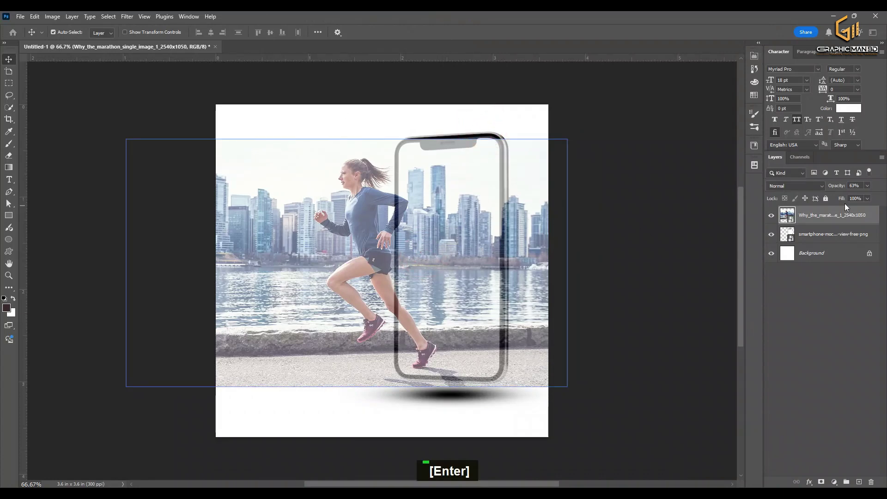
pyautogui.moveTo(868, 185); pyautogui.dragTo(878, 188)
# - Hide the runner photo layer and rename the smartphone layer as Phone
pyautogui.click(829, 235)
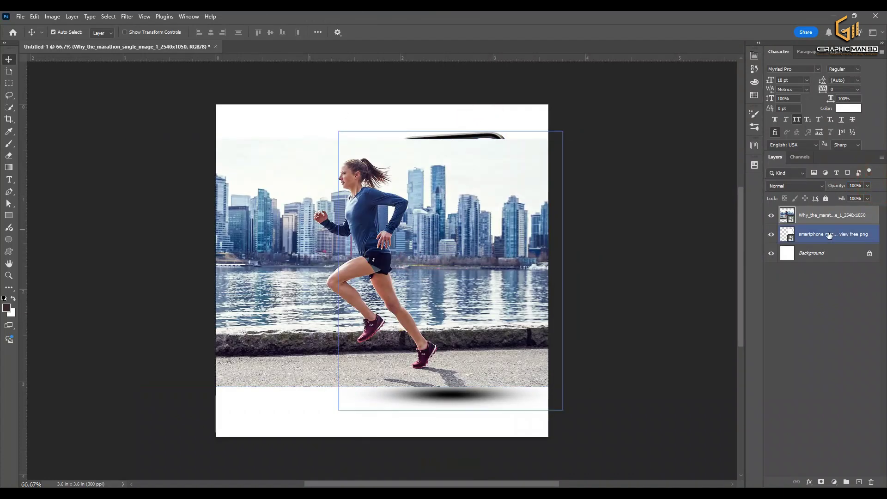
pyautogui.click(772, 215)
pyautogui.click(787, 235)
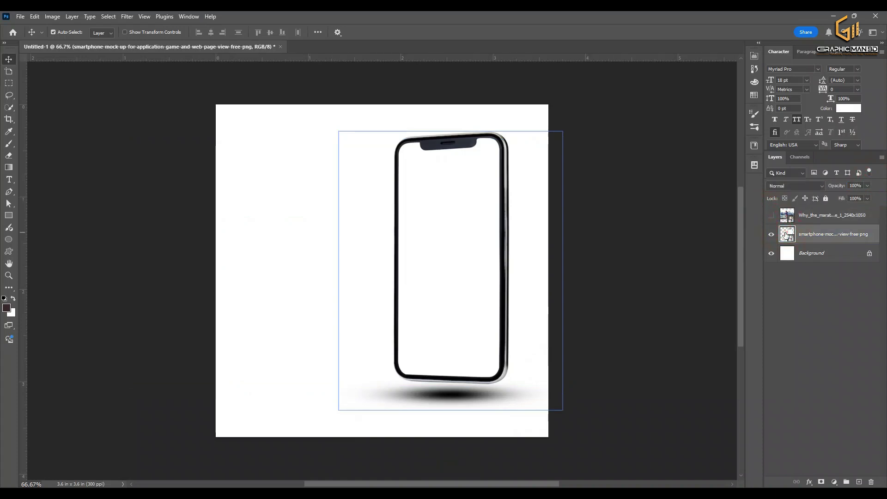
pyautogui.press('F5')
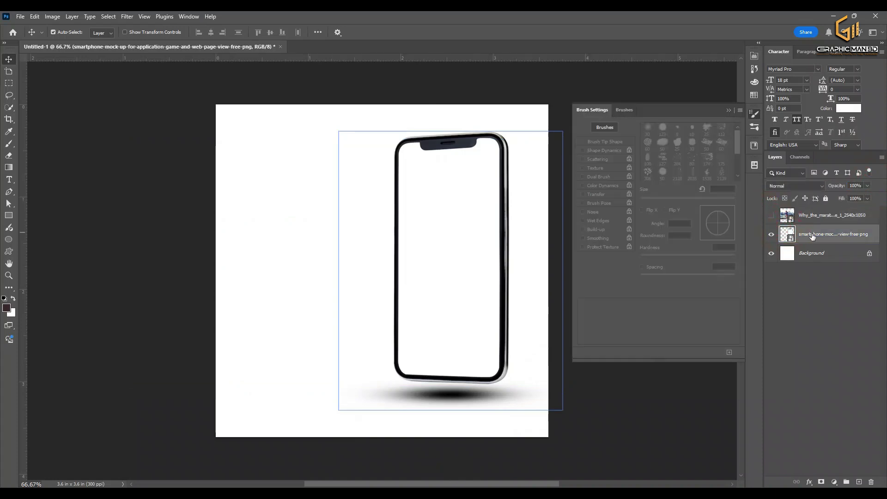
pyautogui.press('F5')
pyautogui.doubleClick(828, 234)
pyautogui.write('Phone')
pyautogui.press('Return')
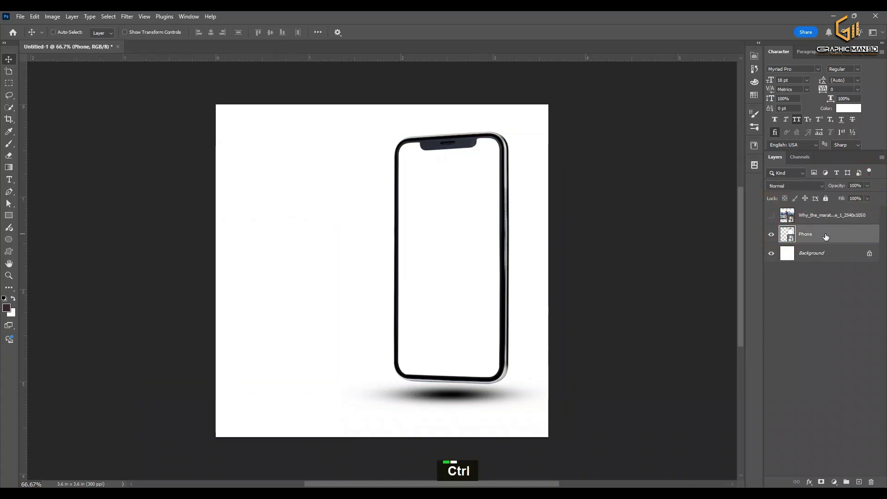
# - Put the Phone layer in a group and name the group Phone
pyautogui.hotkey('ctrl', 'g')
pyautogui.doubleClick(817, 229)
pyautogui.write('Phone')
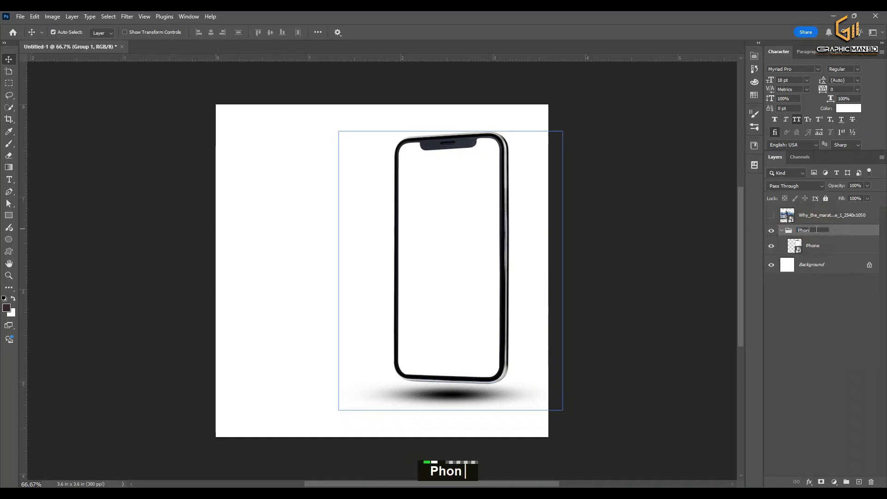
pyautogui.press('Return')
# - Rename the hidden runner photo layer as Subject
pyautogui.doubleClick(813, 216)
pyautogui.write('Subject')
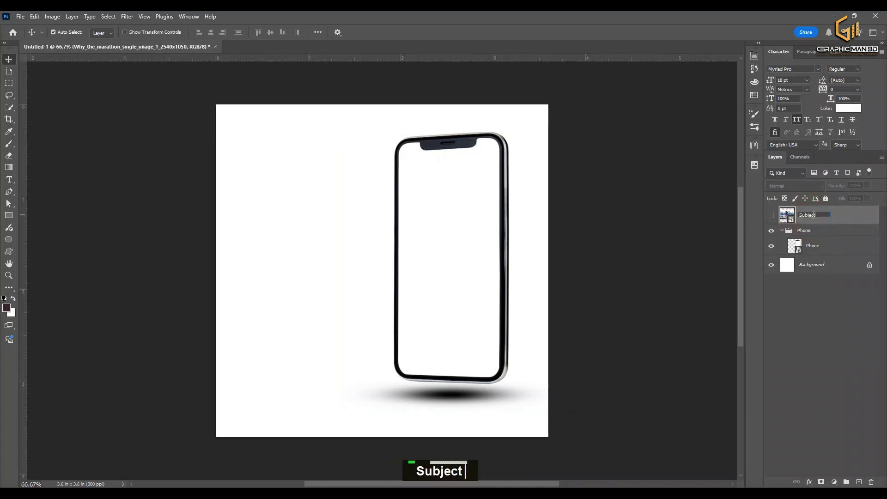
pyautogui.press('Return')
# - Select the phone's white screen area with the Quick Selection tool and copy it to a new layer
pyautogui.click(806, 230)
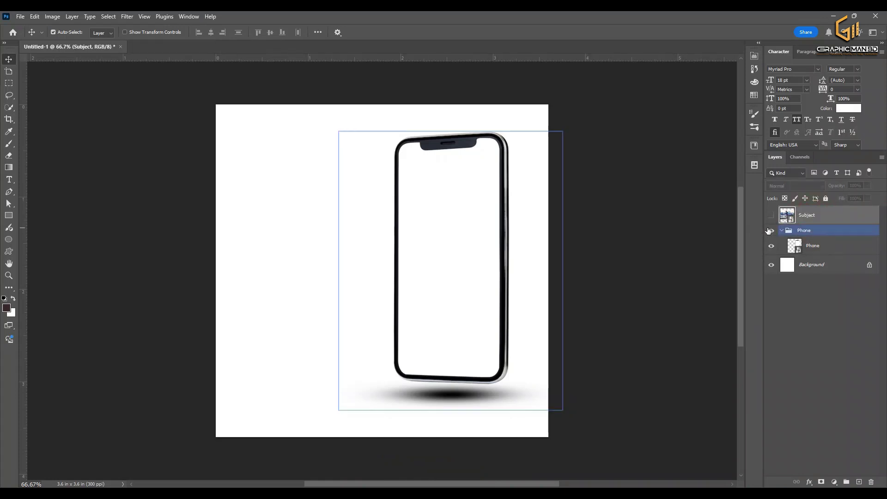
pyautogui.click(806, 244)
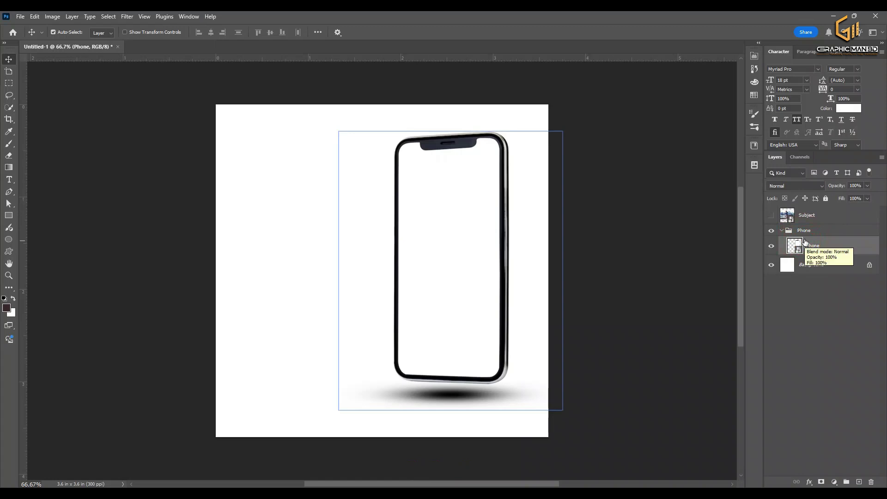
pyautogui.press('w')
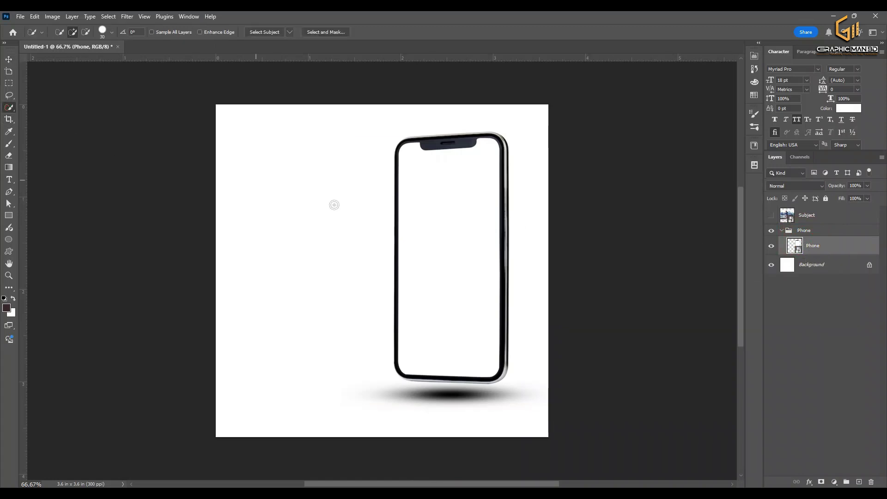
pyautogui.click(443, 212)
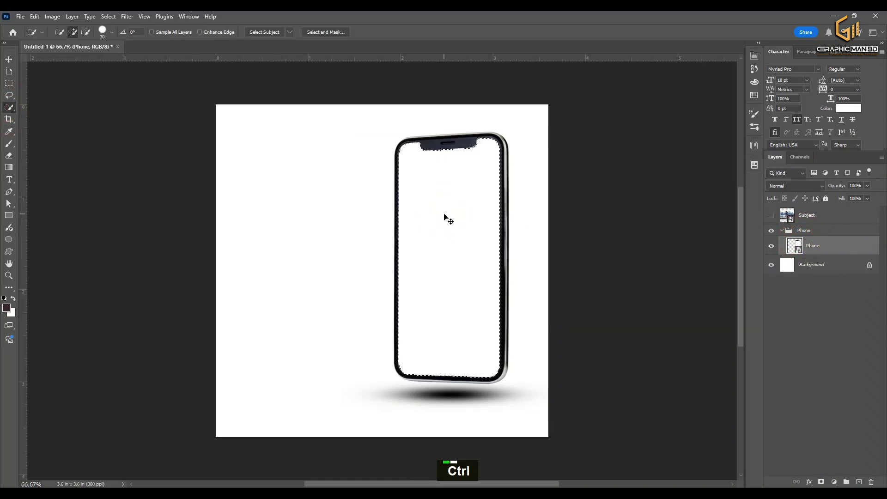
pyautogui.hotkey('ctrl', 'j')
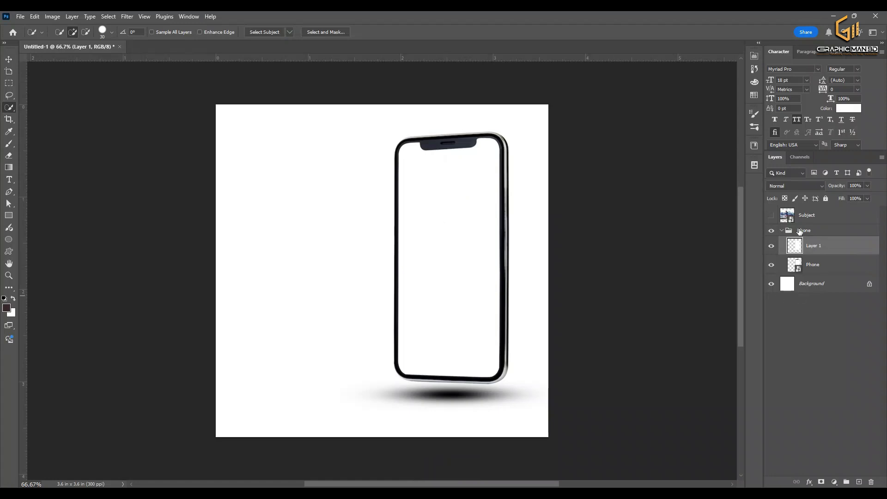
# - Move the screen layer above the Phone group and duplicate the Subject layer directly above it, keeping the original Subject hidden
pyautogui.moveTo(815, 246); pyautogui.dragTo(813, 226)
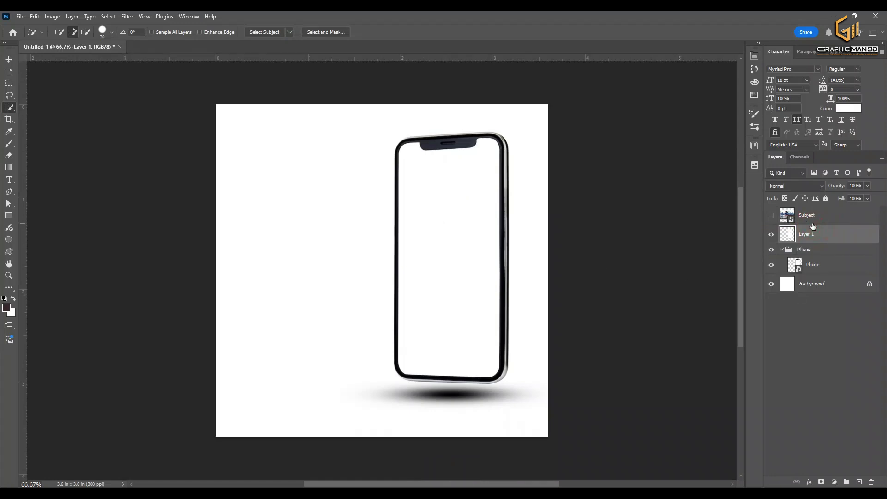
pyautogui.click(771, 215)
pyautogui.moveTo(815, 219); pyautogui.dragTo(813, 227)
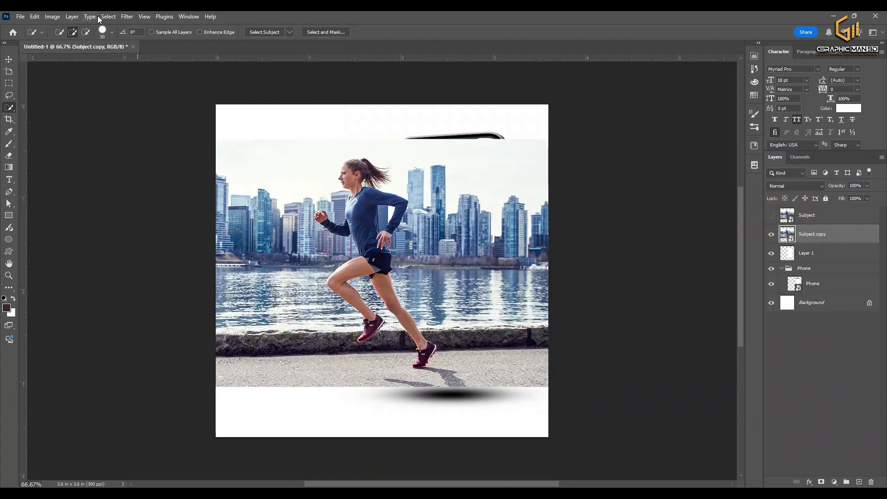
# - Select the runner on the Subject copy layer using Select Subject with Cloud (Detailed results) processing
pyautogui.rightClick(9, 107)
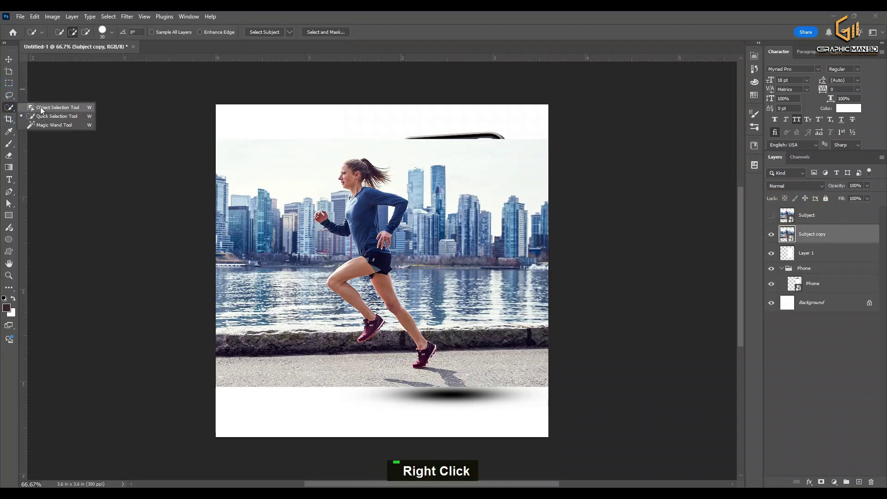
pyautogui.click(40, 104)
pyautogui.click(398, 32)
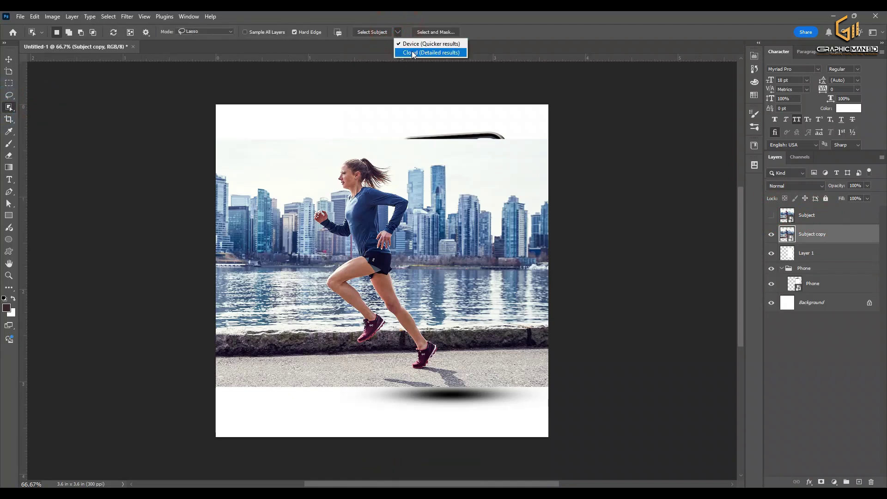
pyautogui.click(416, 53)
pyautogui.click(382, 32)
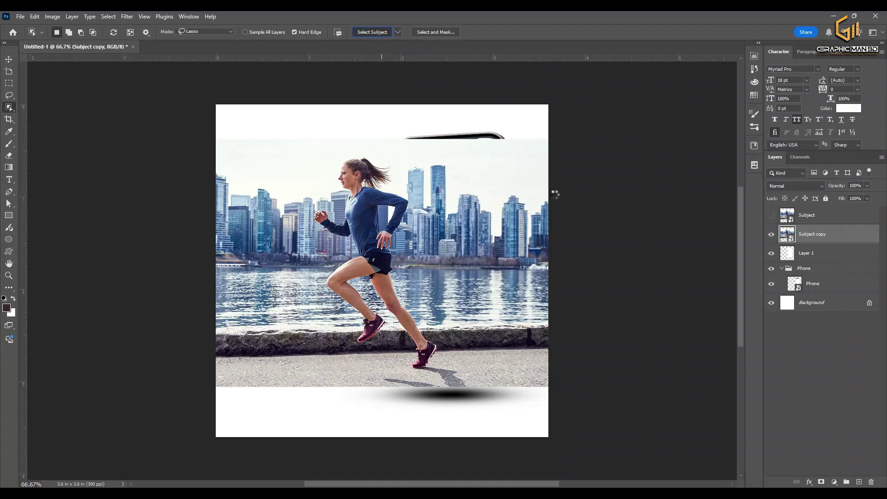
pyautogui.click(380, 34)
pyautogui.click(409, 190)
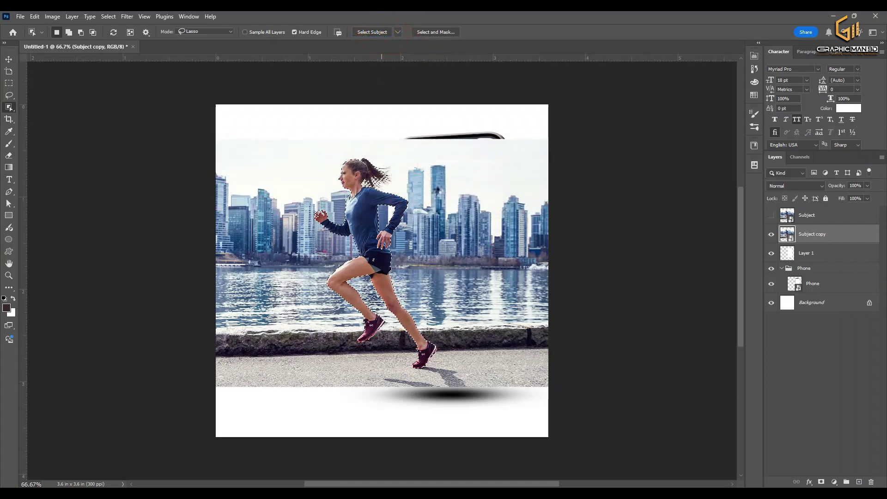
# - Refine the runner selection in Select and Mask with Shift Edge at -3% and output it as a layer mask
pyautogui.click(428, 32)
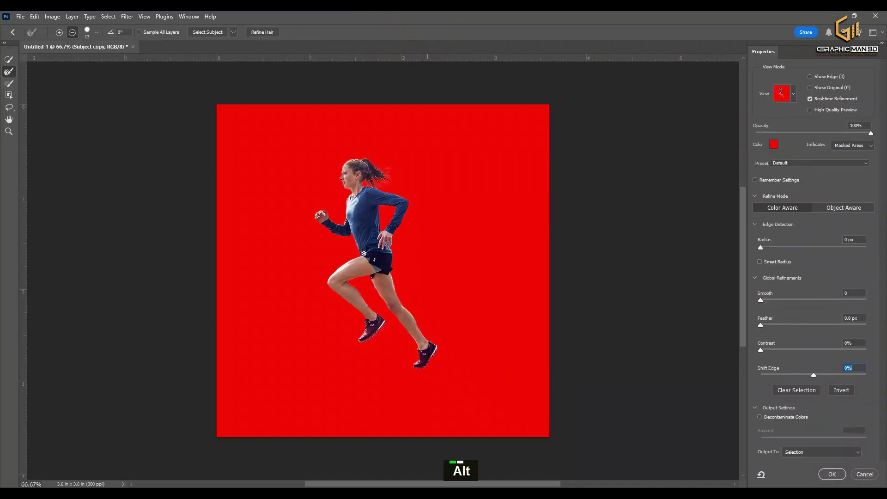
pyautogui.scroll(1, 377, 247)
pyautogui.hotkey('ctrl', 'space')
pyautogui.click(381, 245)
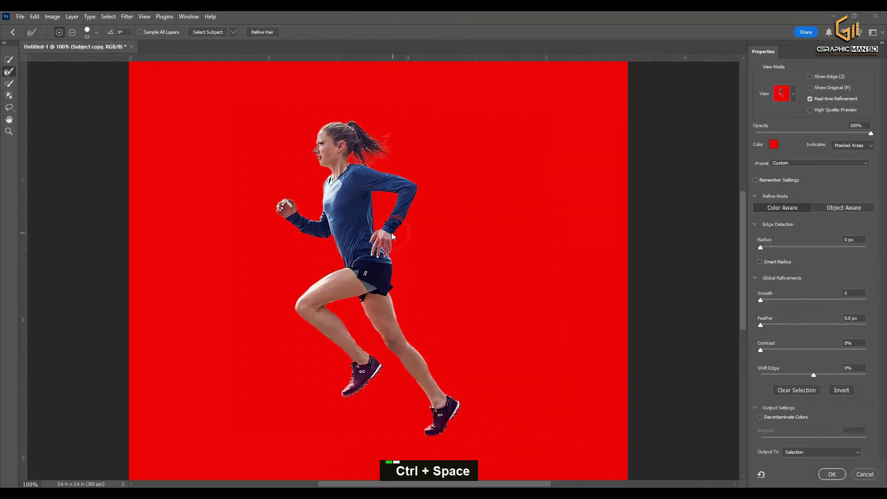
pyautogui.press('Return')
pyautogui.moveTo(416, 199)
pyautogui.mouseDown()
pyautogui.moveTo(431, 192)
pyautogui.moveTo(392, 192)
pyautogui.moveTo(424, 196)
pyautogui.mouseUp()
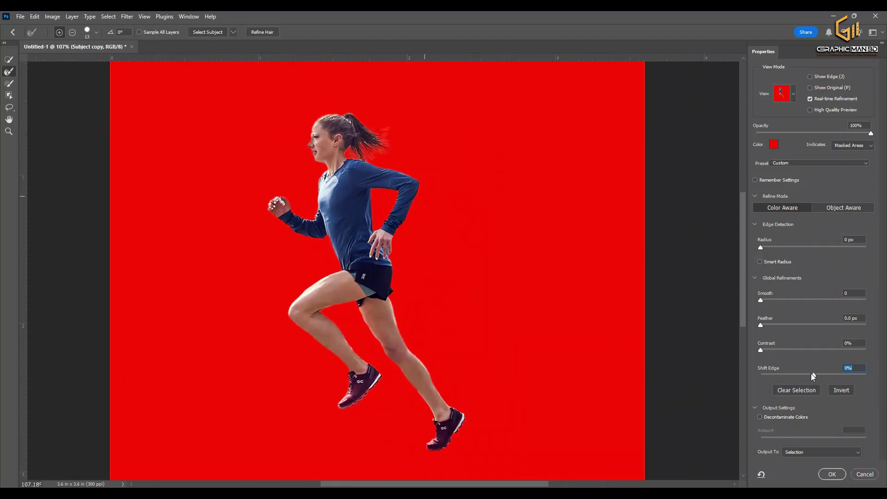
pyautogui.moveTo(813, 375); pyautogui.dragTo(799, 376)
pyautogui.click(830, 453)
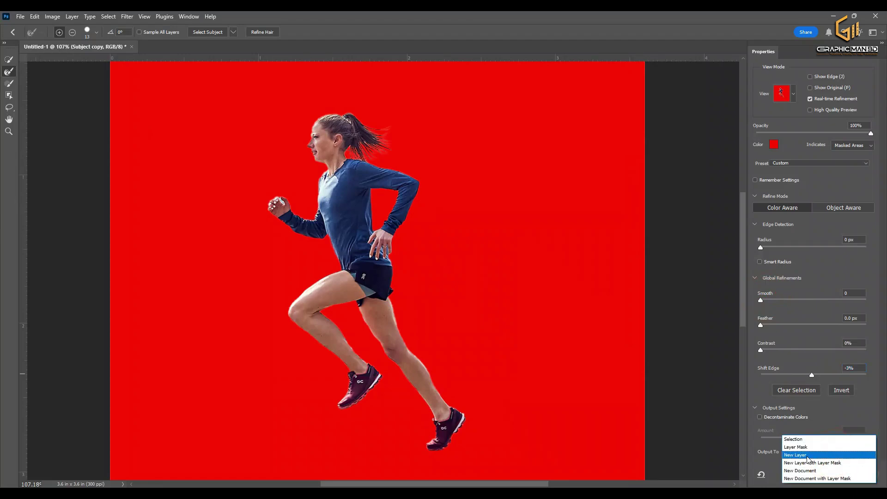
pyautogui.click(823, 448)
pyautogui.click(835, 473)
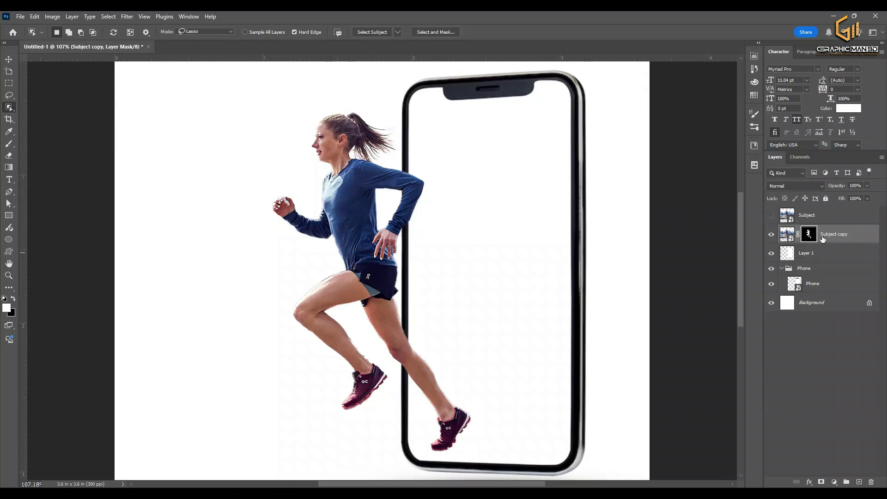
# - Move the masked Subject copy above Subject, then show the Subject layer and clip it to the phone screen layer
pyautogui.moveTo(822, 234); pyautogui.dragTo(825, 206)
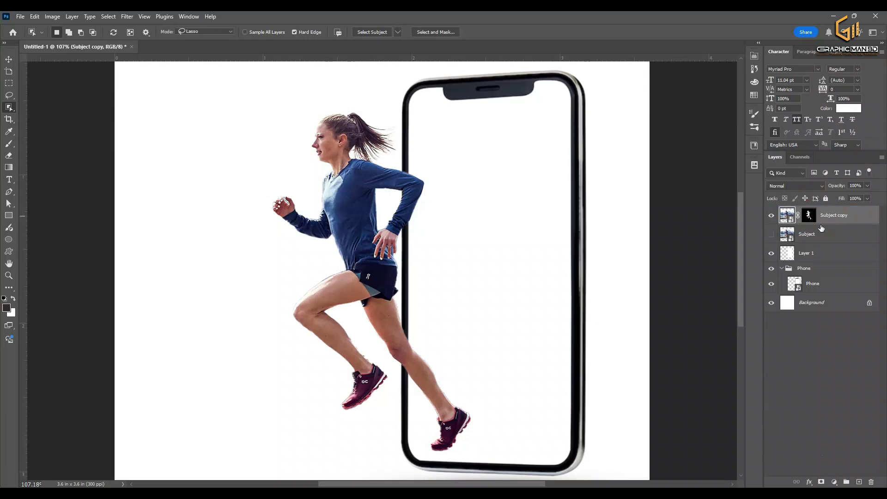
pyautogui.click(773, 237)
pyautogui.click(808, 235)
pyautogui.rightClick(809, 235)
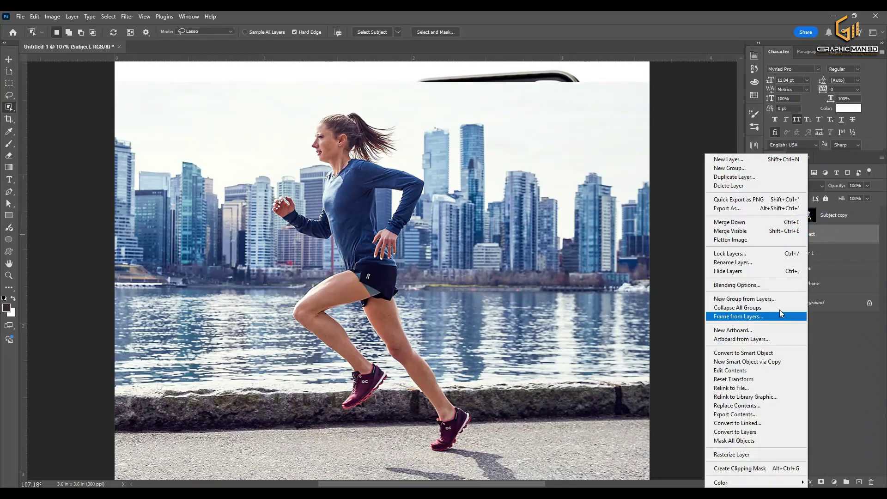
pyautogui.click(746, 468)
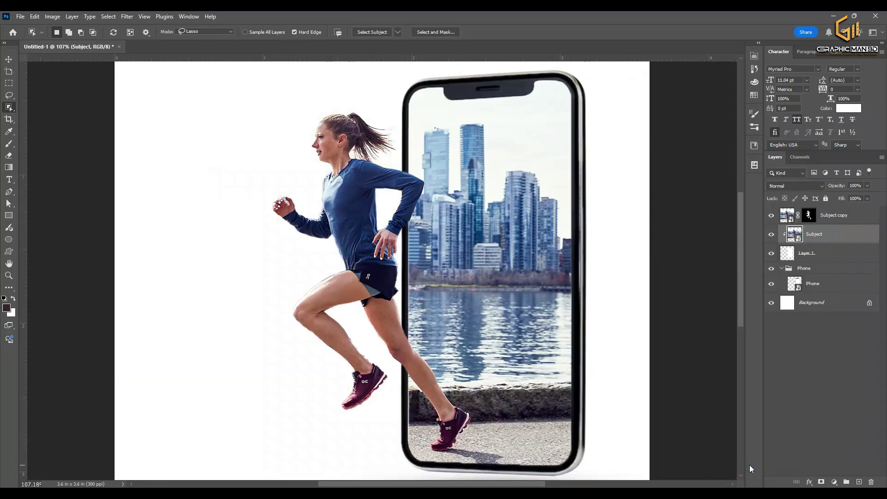
pyautogui.press('ctrl')
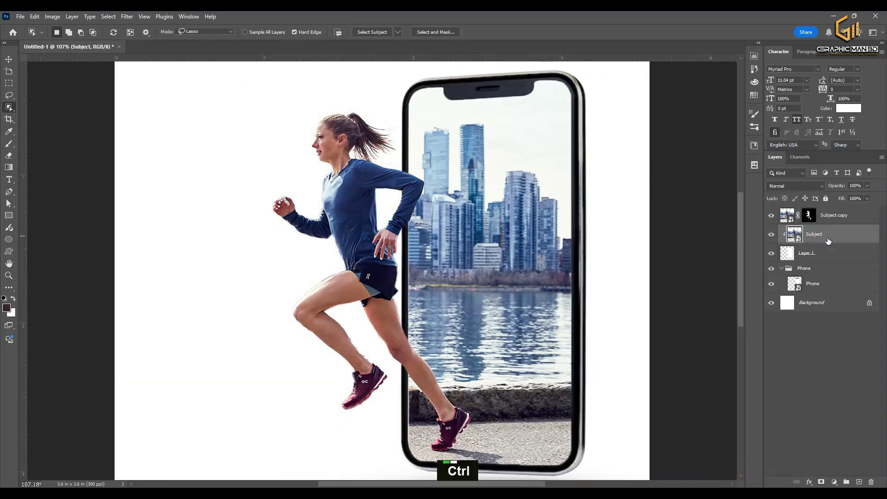
pyautogui.scroll(-3, 678, 361)
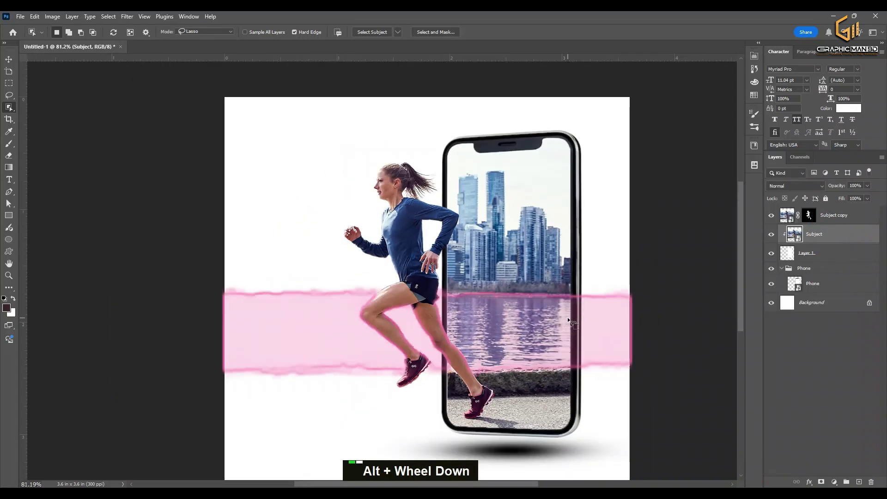
pyautogui.scroll(-2, 678, 362)
pyautogui.press('ctrl')
pyautogui.hscroll(2, 674, 359)
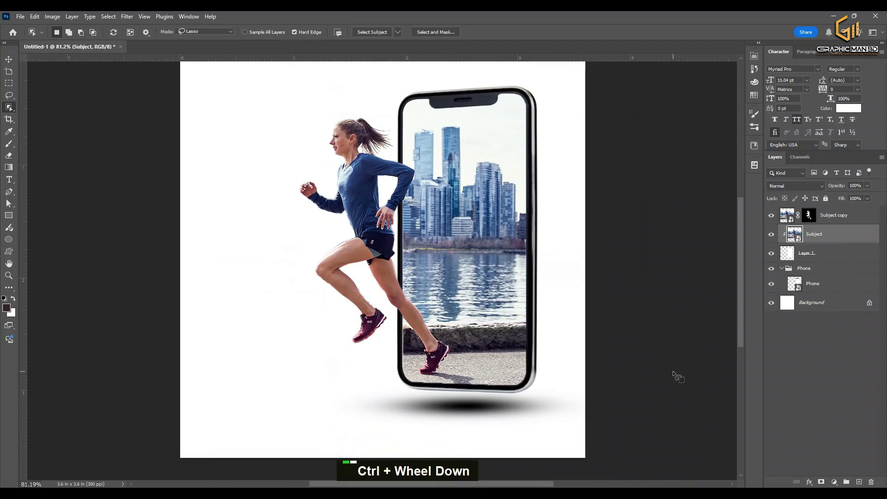
pyautogui.scroll(-3, 674, 372)
pyautogui.scroll(1, 535, 340)
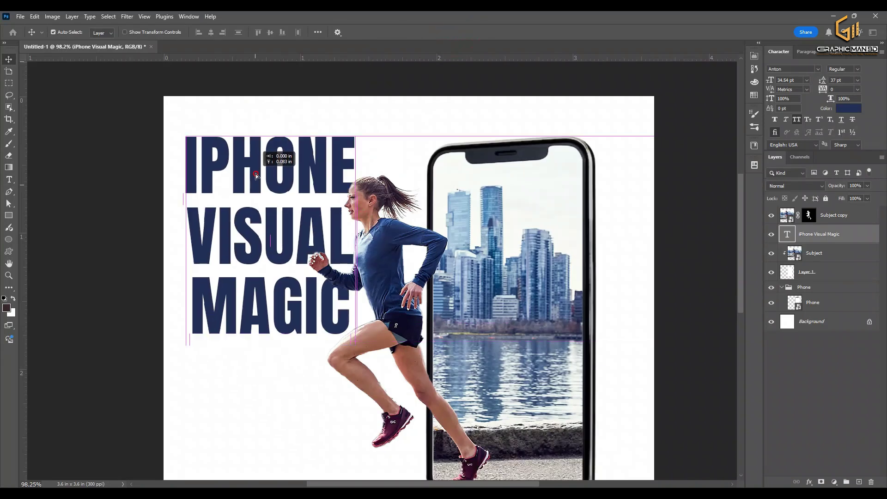
# - Scale the IPHONE VISUAL MAGIC heading to 107% and position it behind the runner in the canvas's upper-left area
pyautogui.moveTo(256, 173); pyautogui.dragTo(256, 175)
pyautogui.hotkey('ctrl', 't')
pyautogui.moveTo(357, 335); pyautogui.dragTo(369, 372)
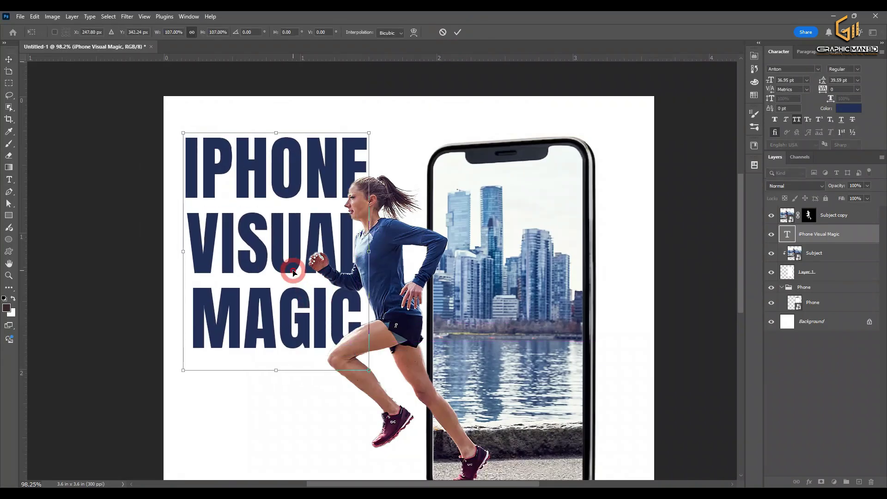
pyautogui.moveTo(316, 257); pyautogui.dragTo(314, 248)
pyautogui.click(457, 32)
# - Start a new text layer directly below the MAGIC line of the heading
pyautogui.scroll(-1, 326, 263)
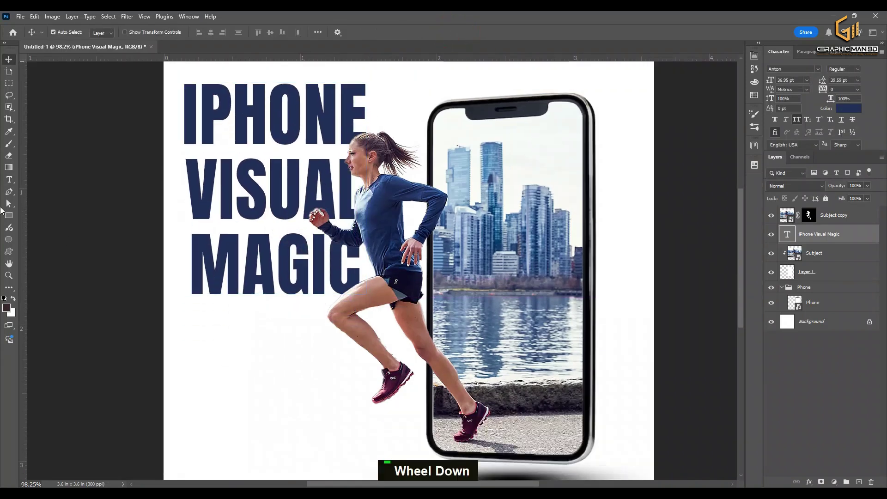
pyautogui.press('t')
pyautogui.click(188, 337)
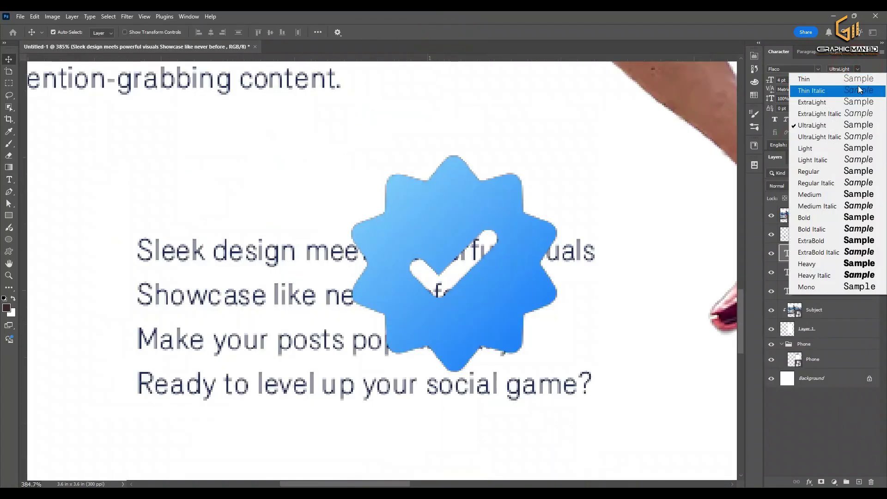
# - Set the four-line feature list to Medium weight and move the blue check badge off the text to its left side
pyautogui.click(858, 195)
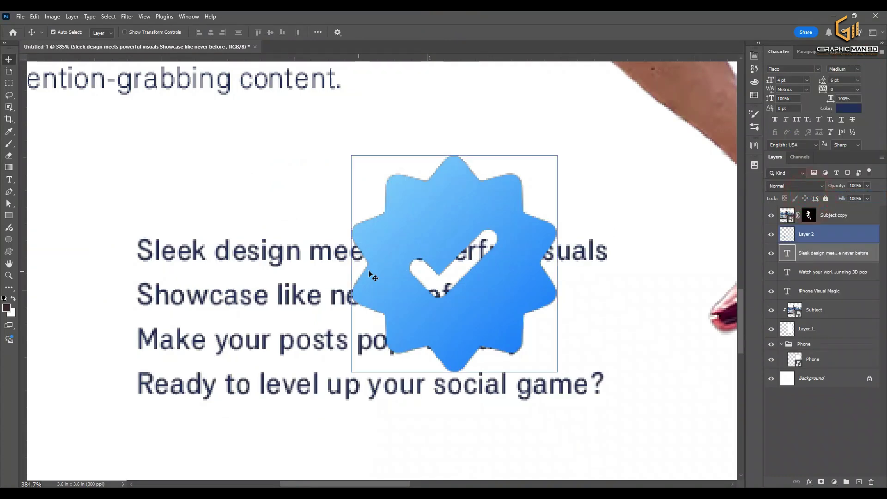
pyautogui.scroll(2, 438, 270)
pyautogui.moveTo(438, 271); pyautogui.dragTo(122, 228)
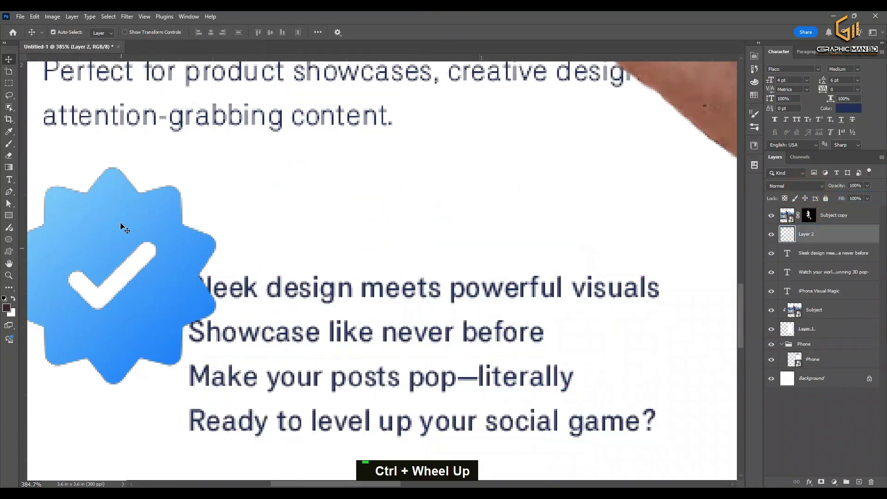
# - Set the four-line feature list's font size to 6 pt and its leading to 11 pt
pyautogui.click(450, 292)
pyautogui.moveTo(824, 80); pyautogui.dragTo(823, 80)
pyautogui.scroll(2, 791, 81)
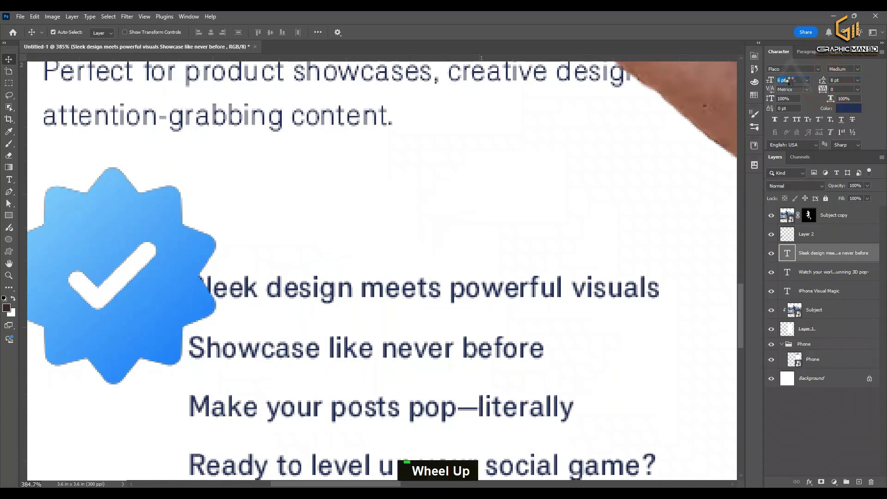
pyautogui.scroll(-3, 277, 398)
pyautogui.scroll(-1, 277, 398)
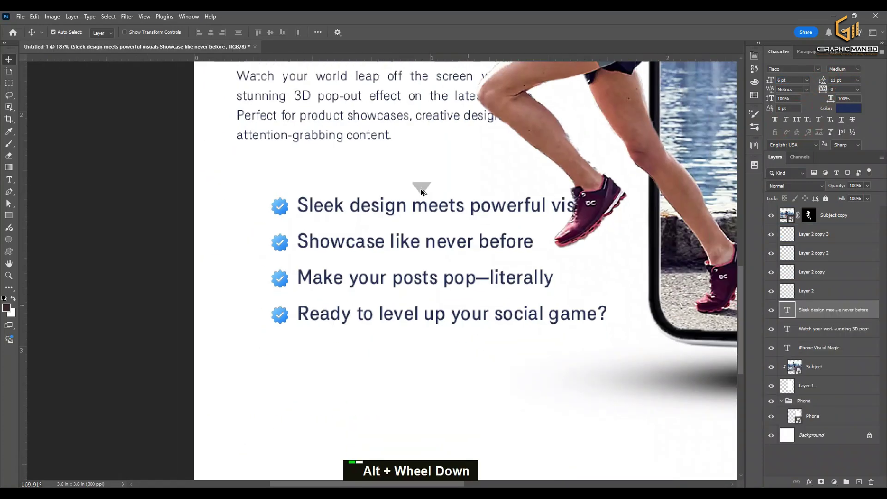
# - Group the four check badge layers with the feature list text and name the group Point
pyautogui.scroll(-5, 421, 189)
pyautogui.scroll(3, 421, 193)
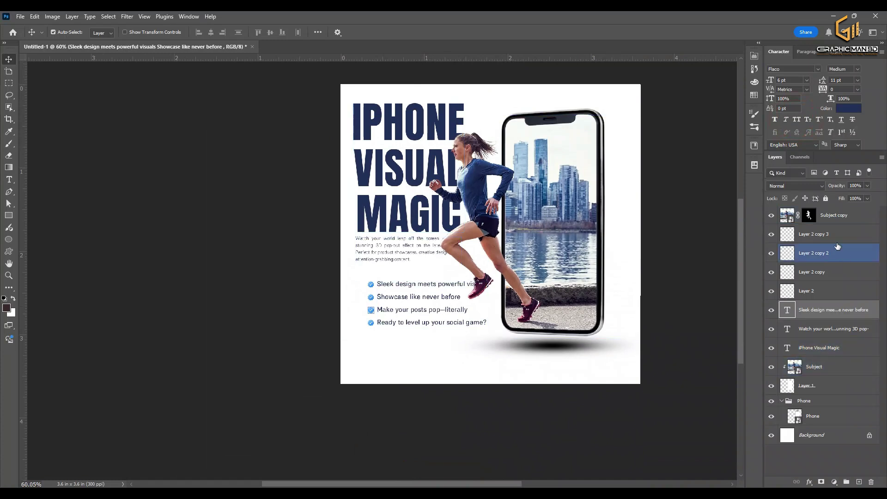
pyautogui.click(823, 233)
pyautogui.keyDown('ctrl'); pyautogui.keyDown('shift'); pyautogui.click(841, 310); pyautogui.keyUp('shift'); pyautogui.keyUp('ctrl')
pyautogui.hotkey('ctrl', 'g')
pyautogui.doubleClick(806, 231)
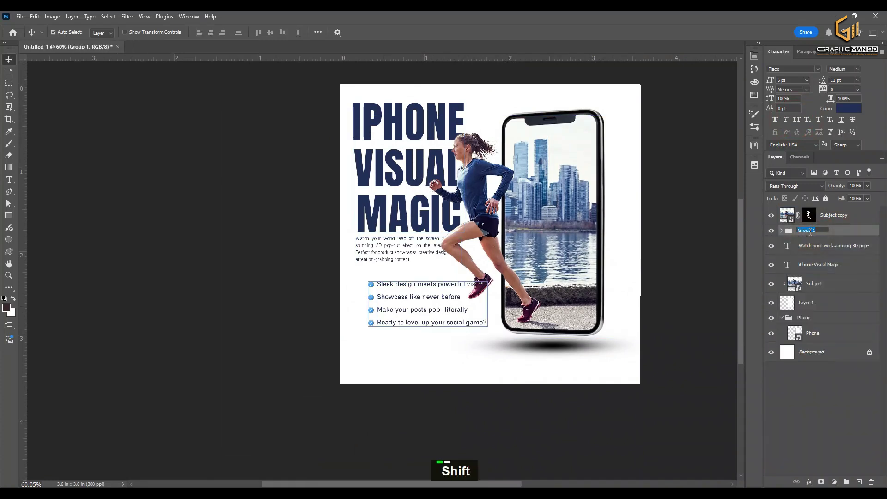
pyautogui.write('Point')
pyautogui.press('Return')
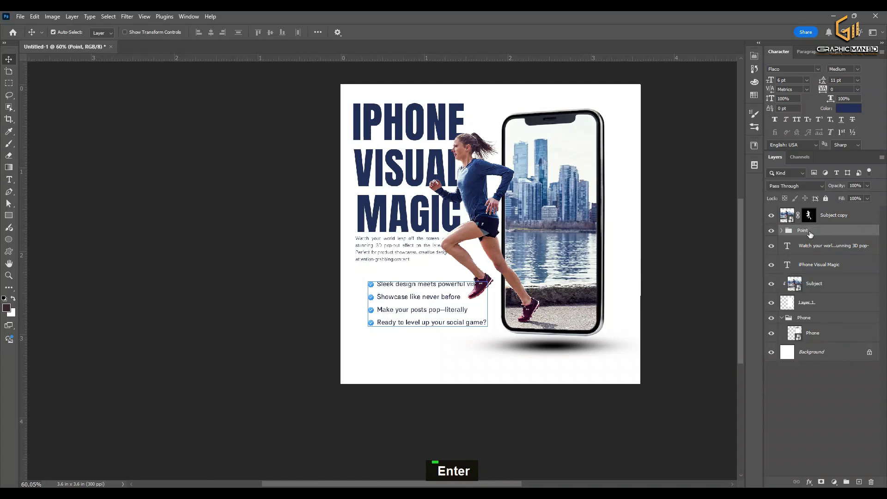
# - Move the Point group about 0.17 in left to line up with the left edge of the heading
pyautogui.hotkey('ctrl', 't')
pyautogui.moveTo(434, 287); pyautogui.dragTo(419, 288)
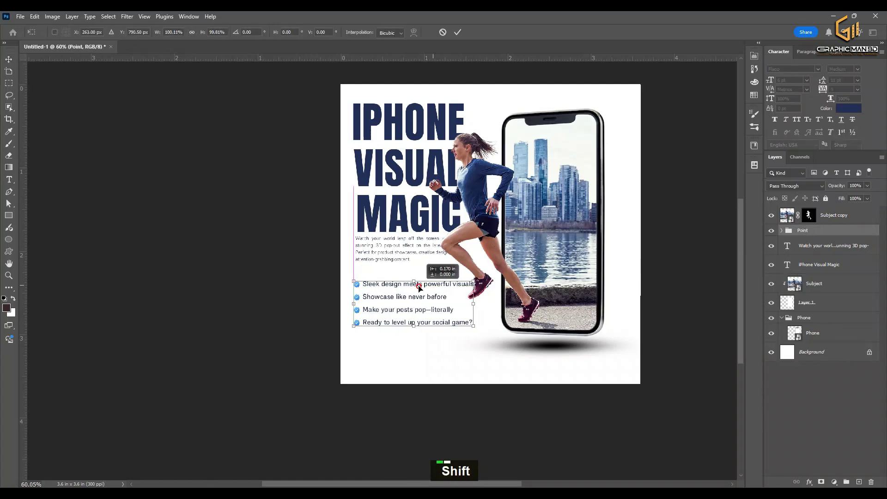
pyautogui.hotkey('shift', 'Return')
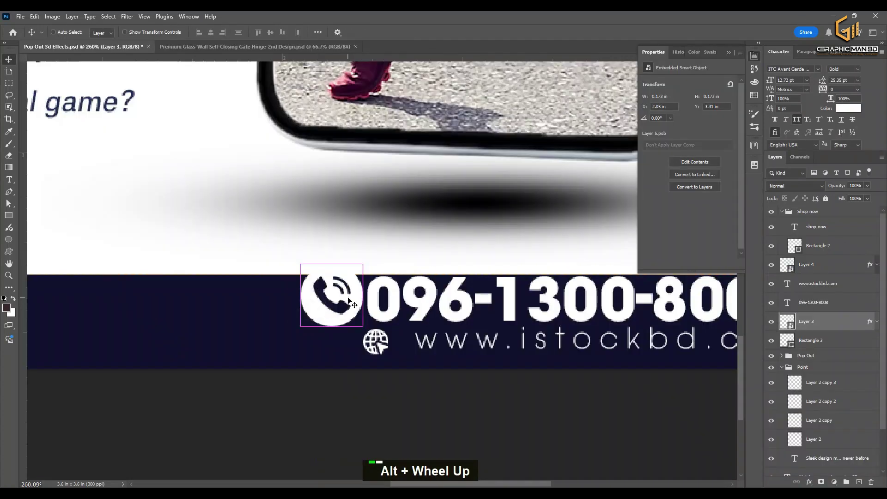
# - Shrink the phone icon in the footer bar to about 0.1 in beside the phone number
pyautogui.hotkey('ctrl', 't')
pyautogui.moveTo(364, 295); pyautogui.dragTo(332, 305)
pyautogui.click(458, 32)
# - Move the globe icon beneath the phone icon and widen the website address text to match the phone number's width
pyautogui.click(379, 347)
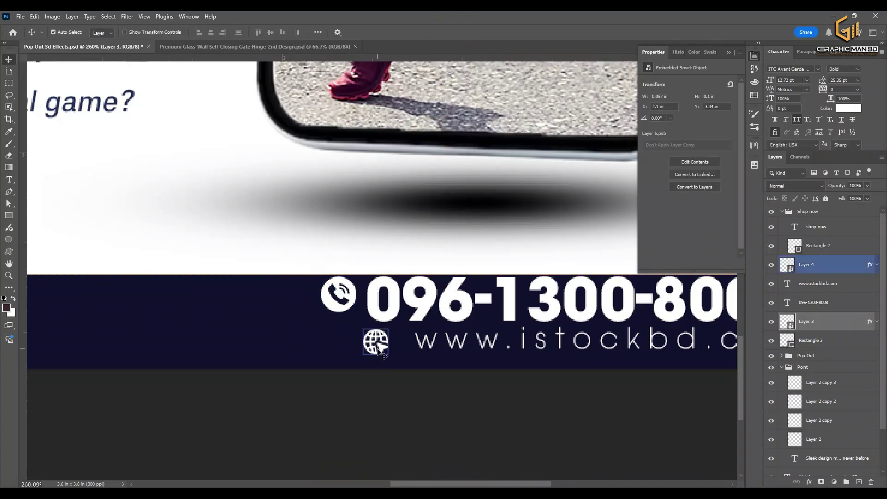
pyautogui.moveTo(379, 348); pyautogui.dragTo(342, 347)
pyautogui.click(432, 342)
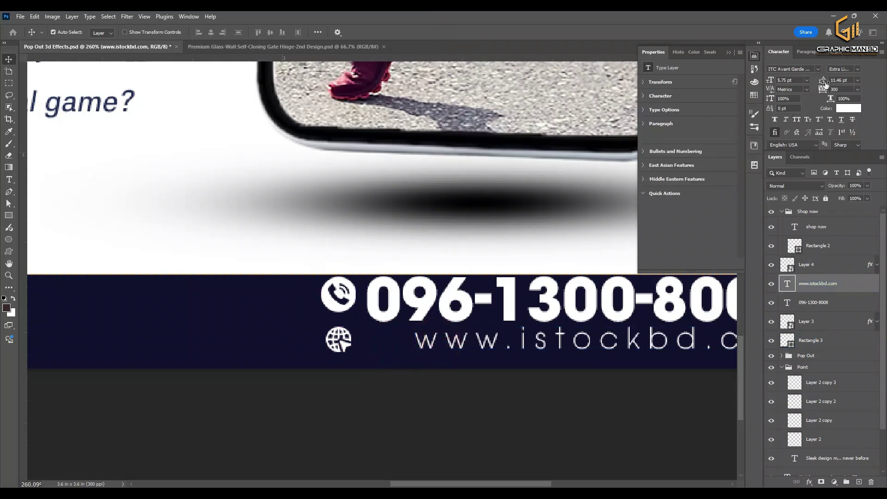
pyautogui.press('Return')
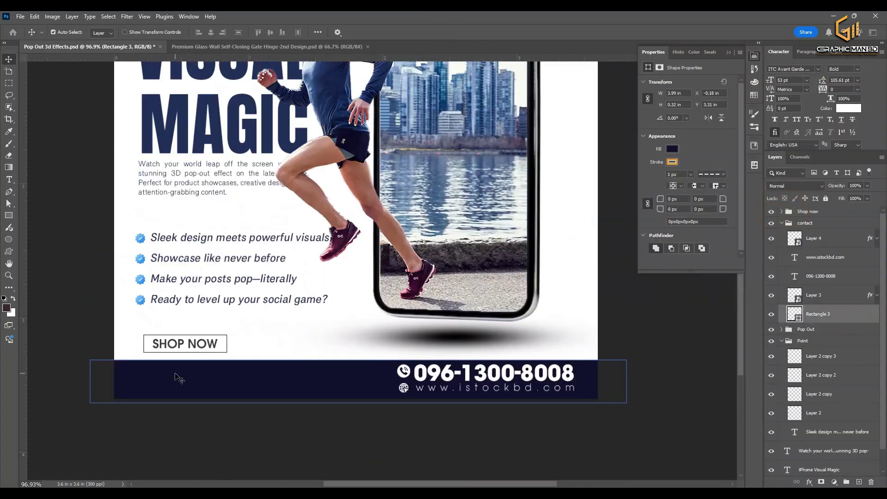
# - Place the logo file Asset_1new_2023 from the POP Out Effects folder into the ad as an embedded object
pyautogui.hotkey('ctrl', 'p')
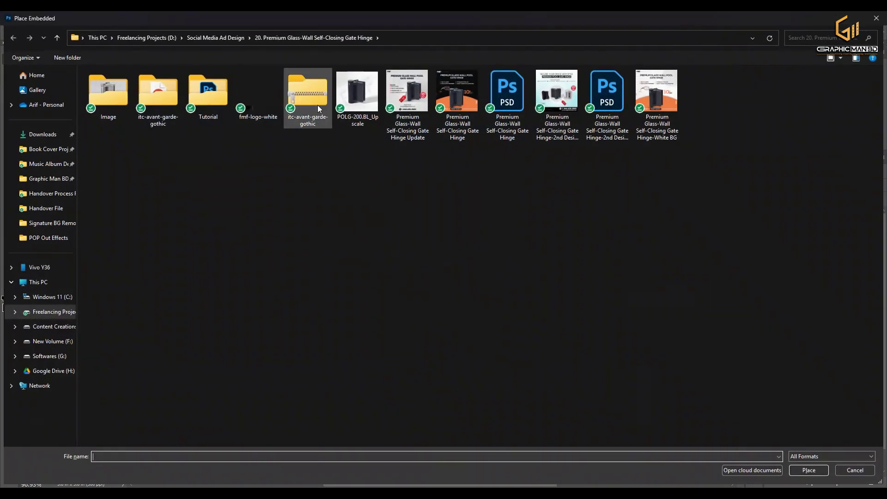
pyautogui.click(42, 237)
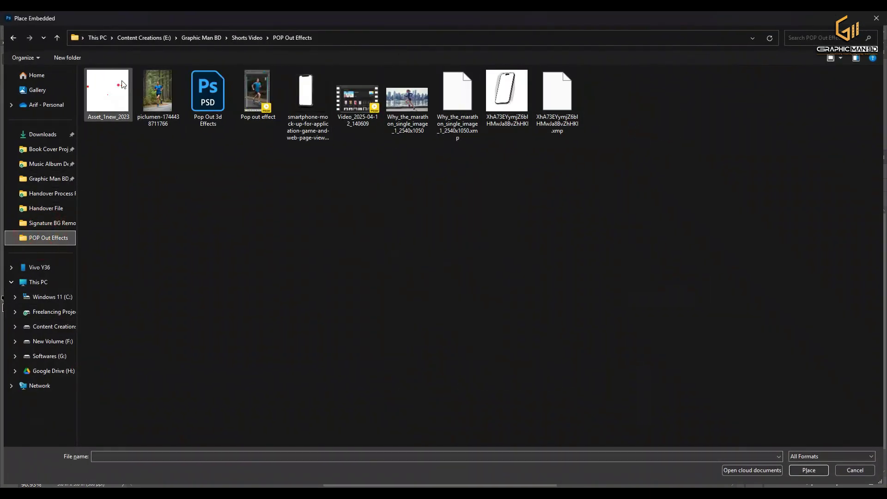
pyautogui.doubleClick(113, 105)
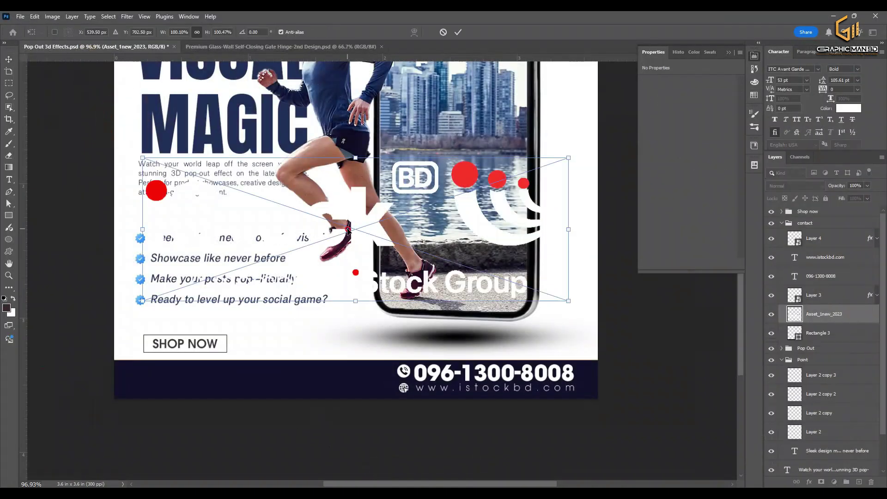
# - Scale the iStock logo to about 17.33% and position it at the left end of the footer bar, beneath the Shop Now button
pyautogui.moveTo(401, 257); pyautogui.dragTo(286, 365)
pyautogui.moveTo(510, 364); pyautogui.dragTo(195, 363)
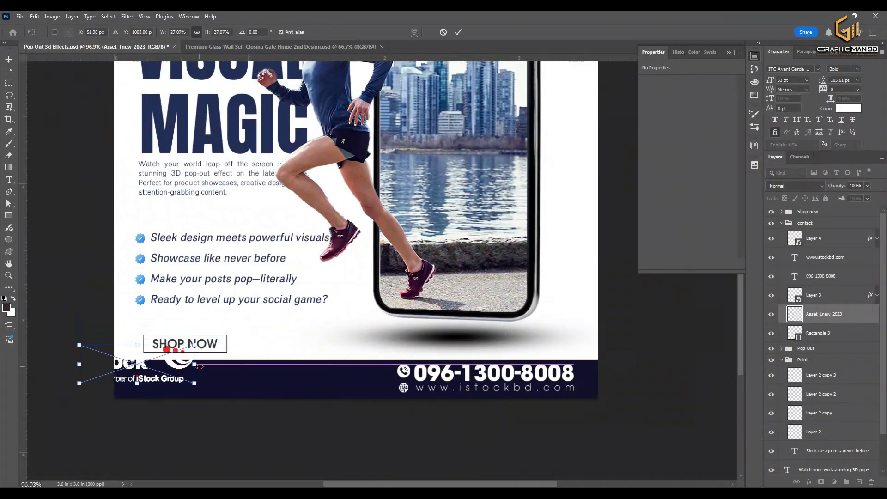
pyautogui.moveTo(139, 367); pyautogui.dragTo(204, 381)
pyautogui.moveTo(262, 382); pyautogui.dragTo(226, 382)
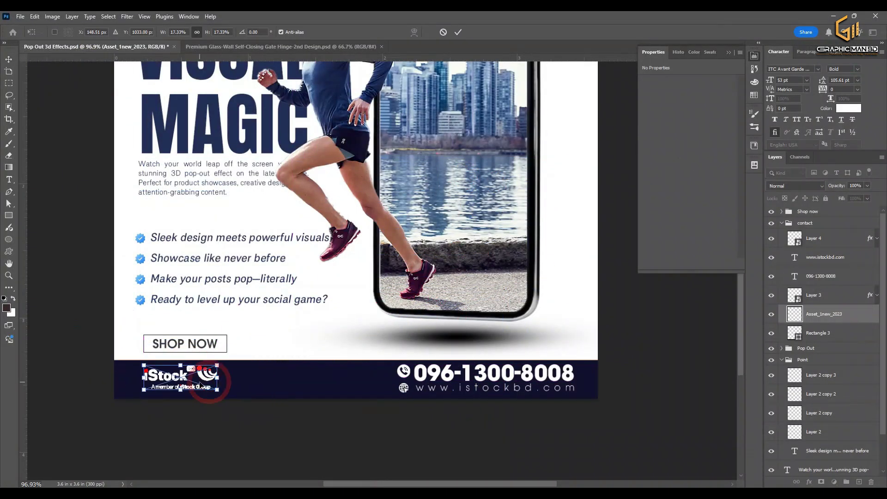
pyautogui.scroll(3, 201, 385)
pyautogui.click(458, 32)
pyautogui.scroll(-3, 297, 251)
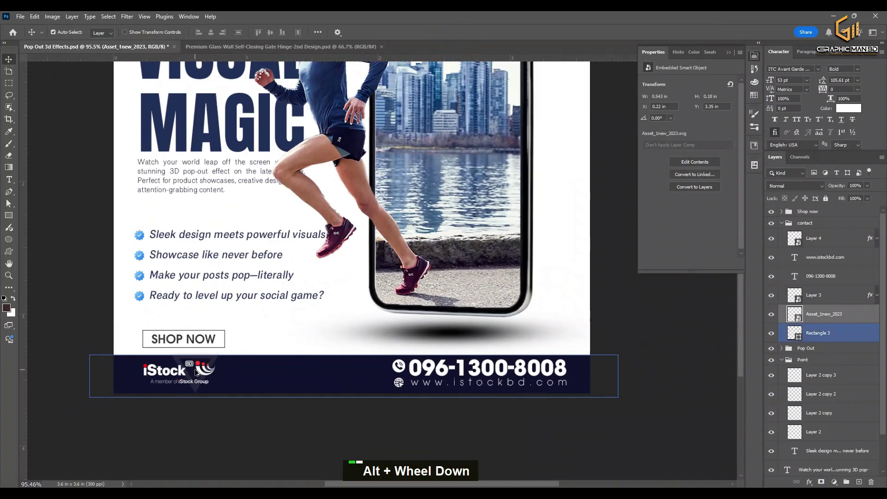
# - Put the iStock logo layer in a group named Logo and bring the group to the front of the layer stack
pyautogui.hscroll(2, 152, 370)
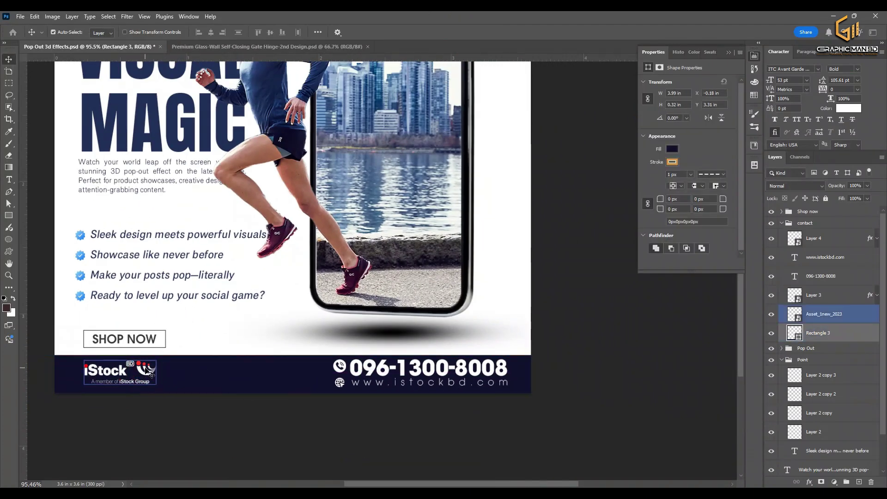
pyautogui.click(837, 319)
pyautogui.hotkey('ctrl', 'g')
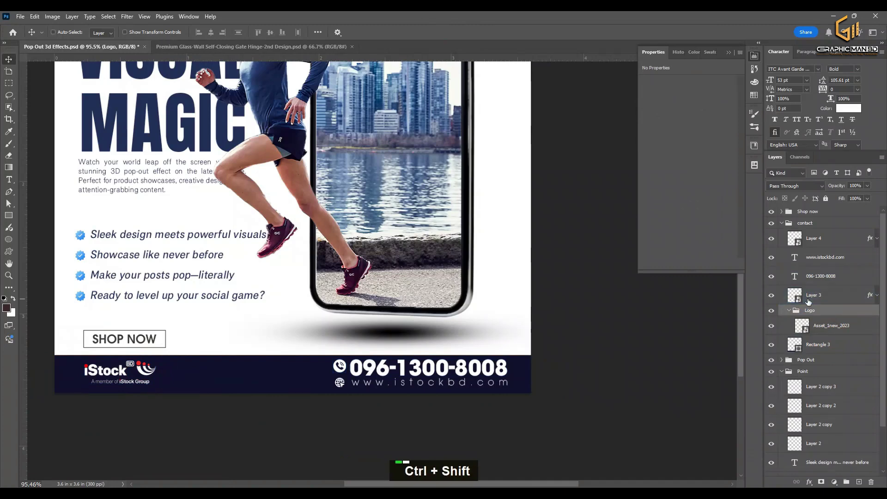
pyautogui.hotkey('ctrl', 'shift', ']')
pyautogui.scroll(1, 256, 322)
pyautogui.scroll(-2, 139, 362)
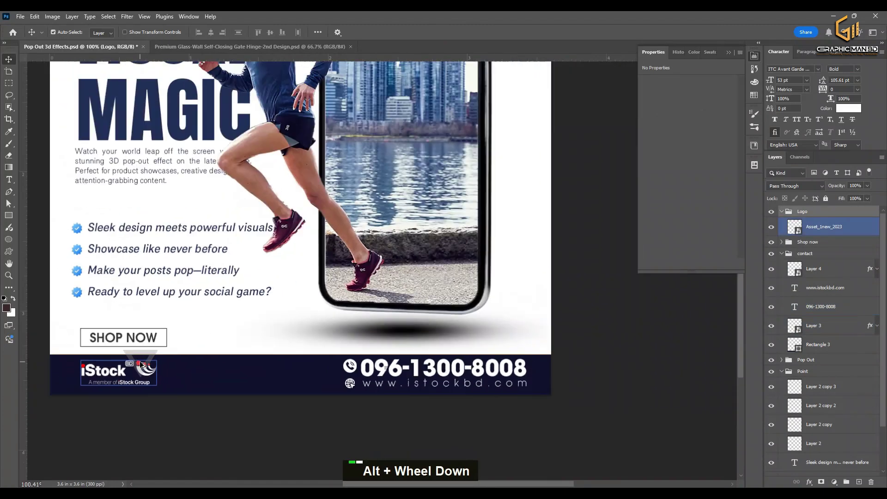
# - Move the Shop now group slightly up and left so its frame lines up with the left edge of the check badges
pyautogui.click(135, 341)
pyautogui.scroll(1, 135, 342)
pyautogui.scroll(3, 136, 342)
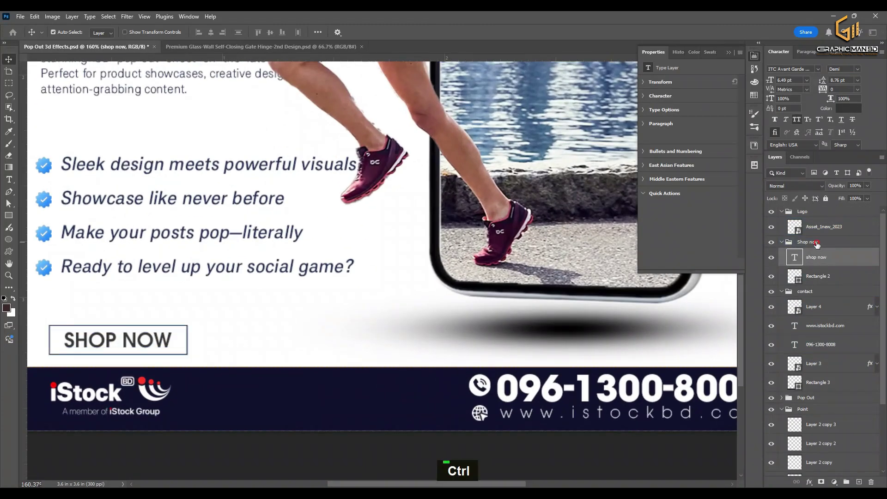
pyautogui.keyDown('ctrl'); pyautogui.click(154, 323); pyautogui.keyUp('ctrl')
pyautogui.hotkey('ctrl', 't')
pyautogui.moveTo(161, 339); pyautogui.dragTo(147, 329)
pyautogui.scroll(-3, 147, 330)
pyautogui.scroll(-1, 146, 329)
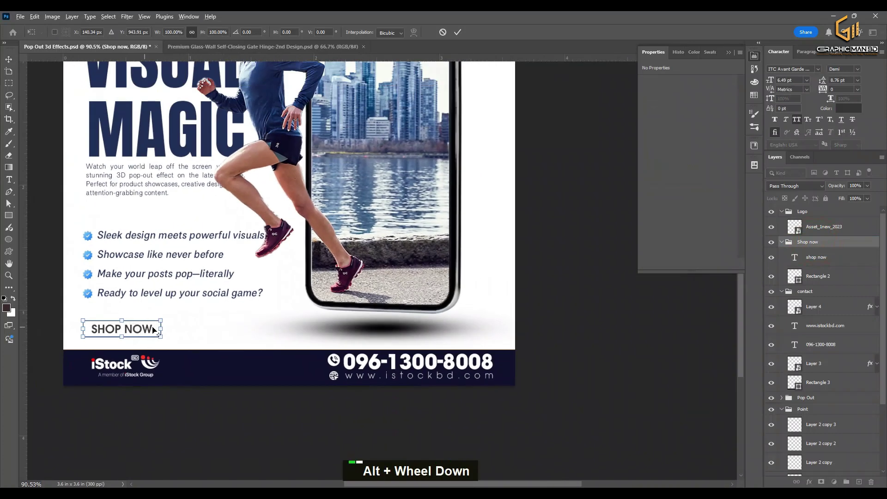
pyautogui.click(458, 32)
# - Examine the overall composition of the ad, from the heading and phone down to the footer
pyautogui.scroll(1, 369, 351)
pyautogui.keyDown('alt'); pyautogui.scroll(-3, 378, 349); pyautogui.keyUp('alt')
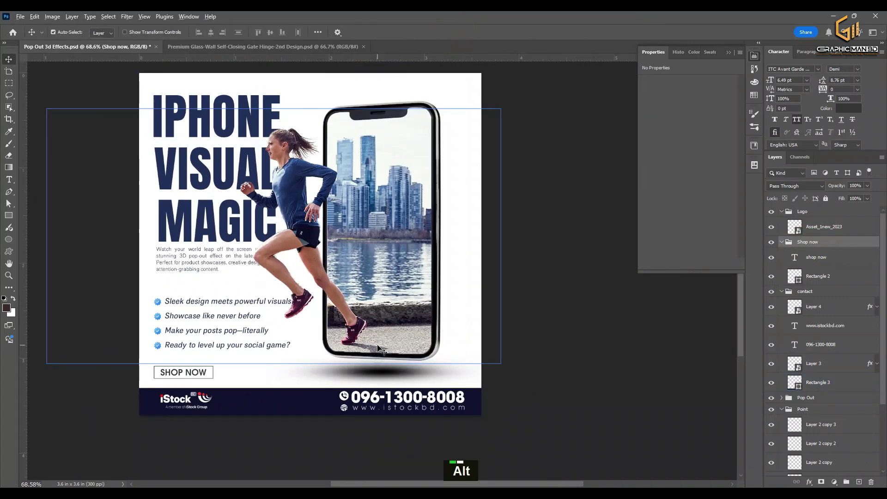
pyautogui.keyDown('alt'); pyautogui.scroll(-1, 380, 350); pyautogui.keyUp('alt')
pyautogui.keyDown('ctrl'); pyautogui.hscroll(1, 378, 346); pyautogui.keyUp('ctrl')
pyautogui.keyDown('alt'); pyautogui.scroll(-2, 378, 346); pyautogui.keyUp('alt')
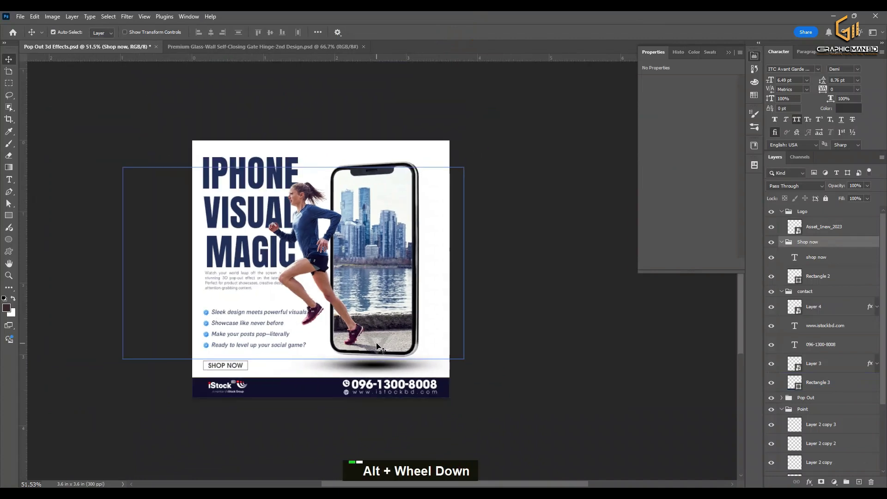
pyautogui.keyDown('alt'); pyautogui.scroll(3, 377, 344); pyautogui.keyUp('alt')
pyautogui.keyDown('ctrl'); pyautogui.hscroll(-2, 377, 343); pyautogui.keyUp('ctrl')
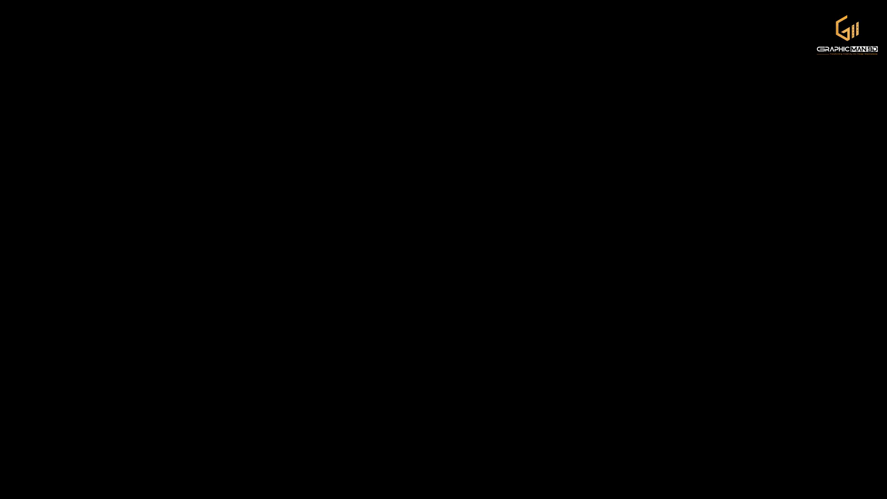